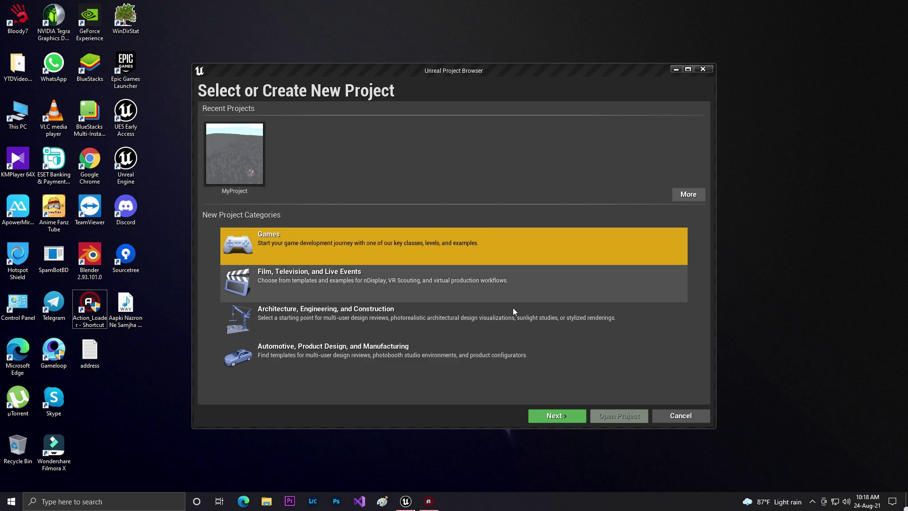
Create a Blank Games project: Blueprint, Scalable 3D or 2D, Mobile/Tablet, no starter content.
click(567, 416)
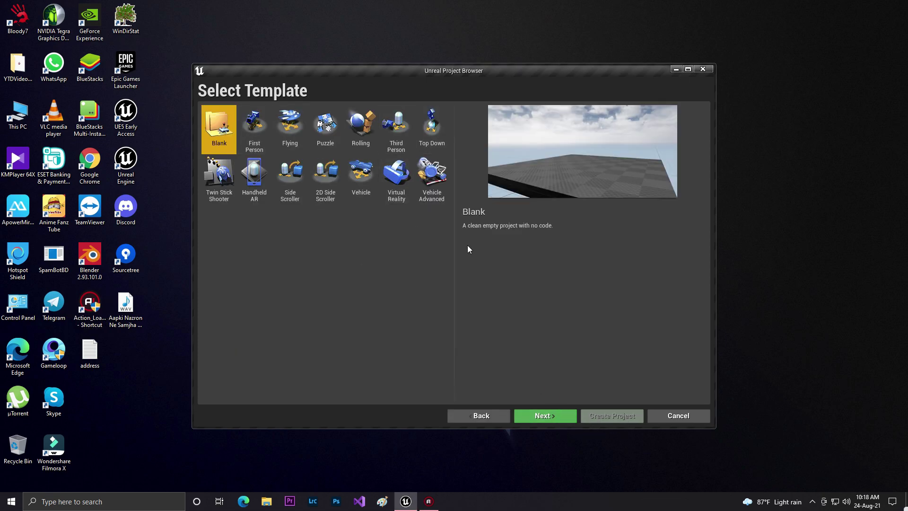
click(544, 416)
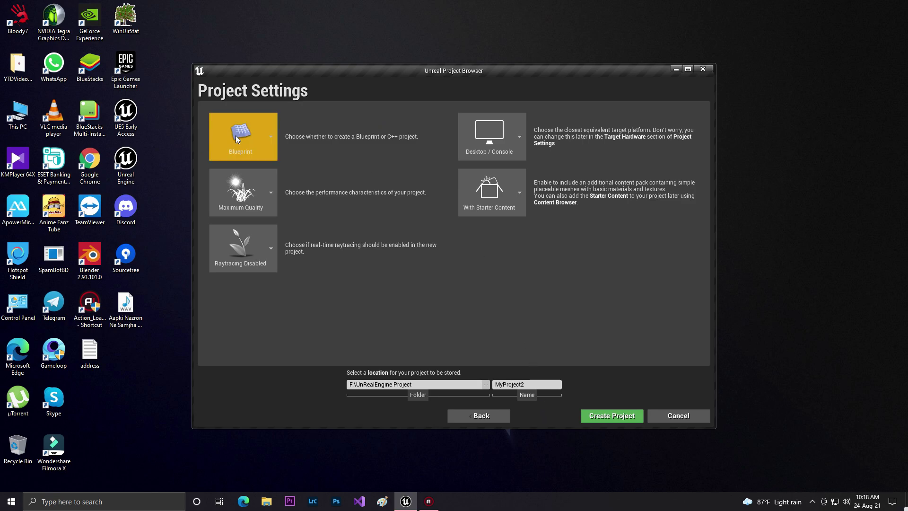
click(246, 214)
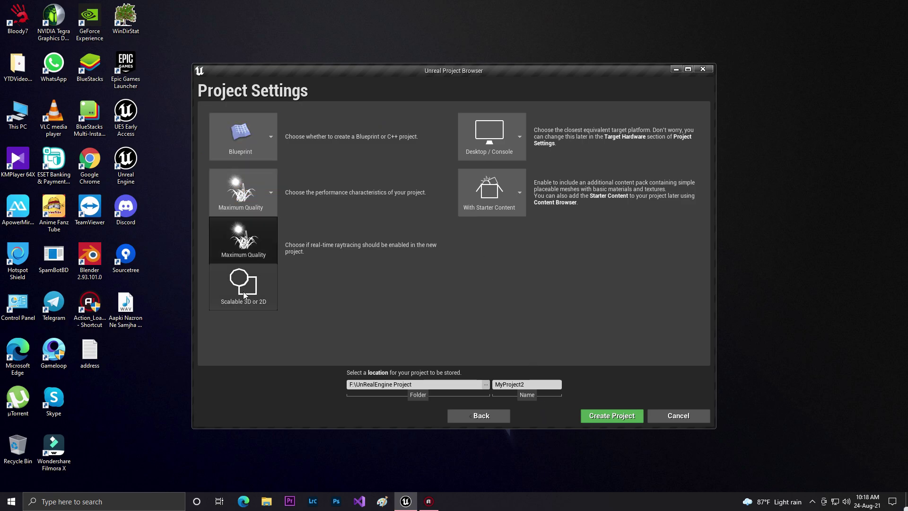
click(244, 294)
click(494, 148)
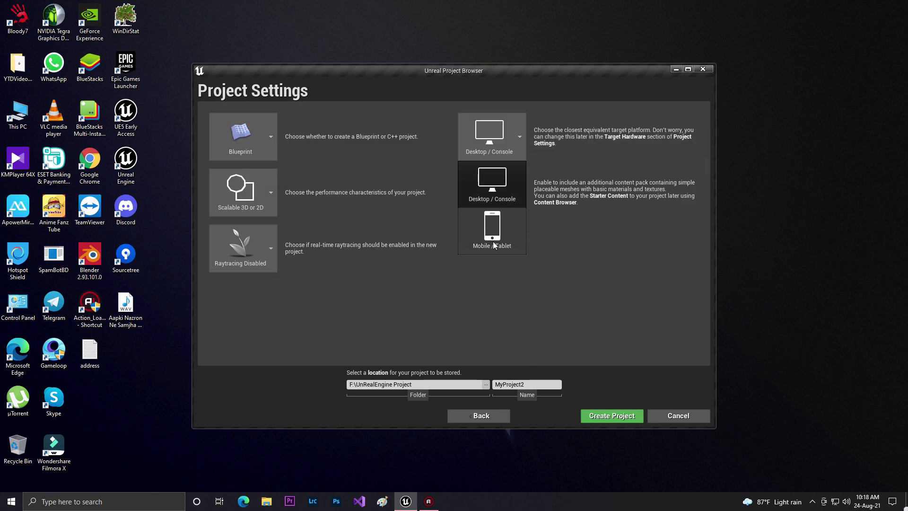
click(493, 245)
click(494, 209)
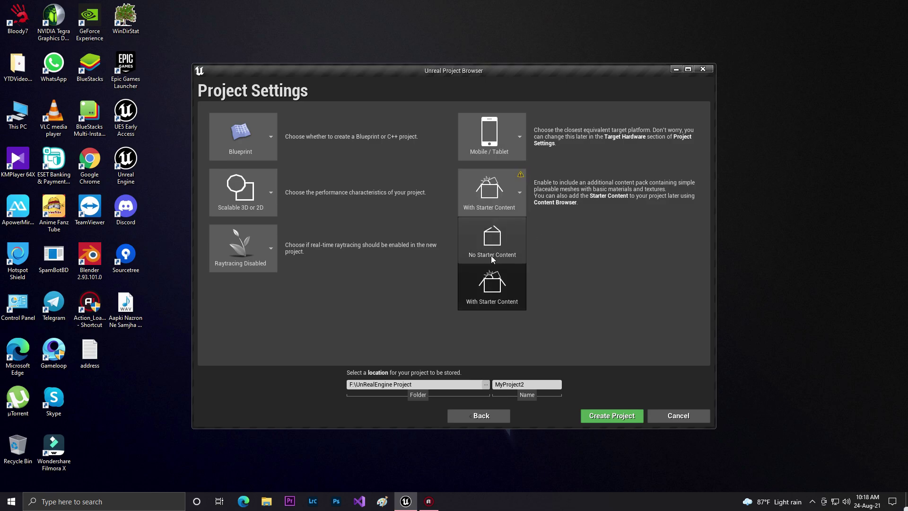
click(474, 249)
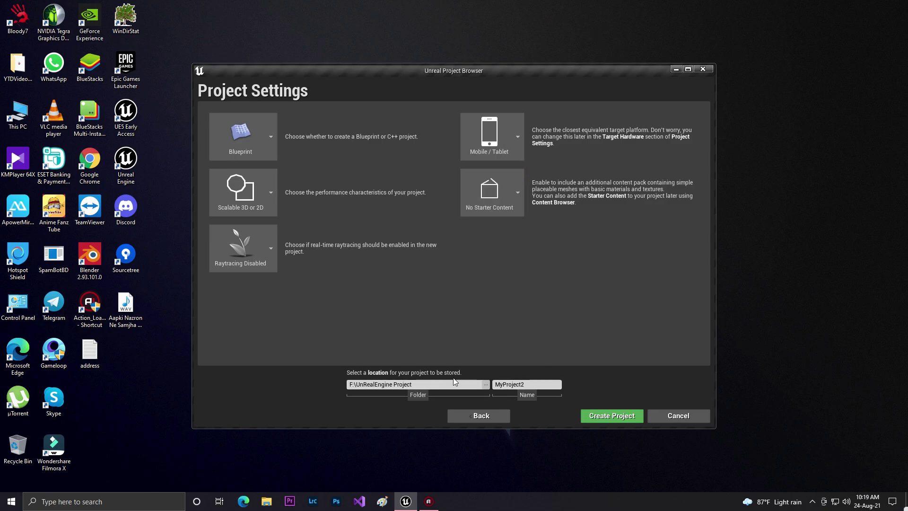
click(608, 417)
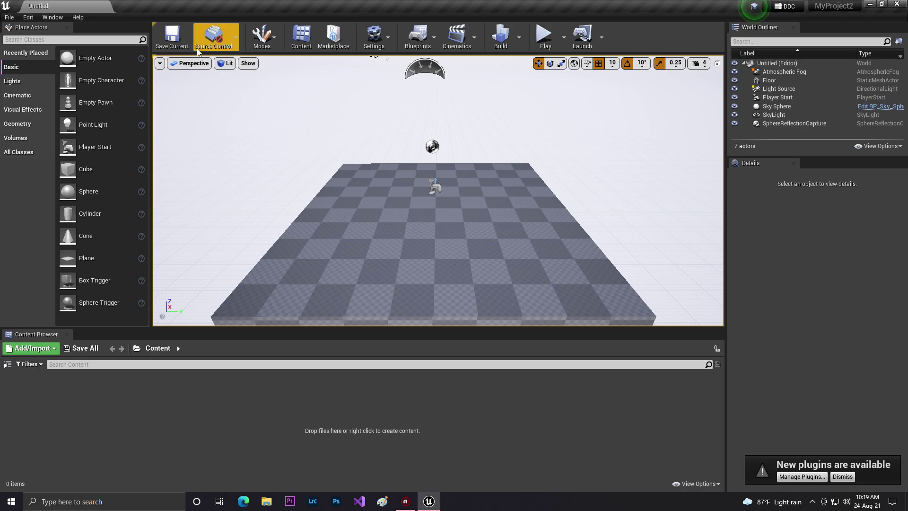
In Project Settings, search 'mobil' and enable Always Show Touch Interface.
click(259, 30)
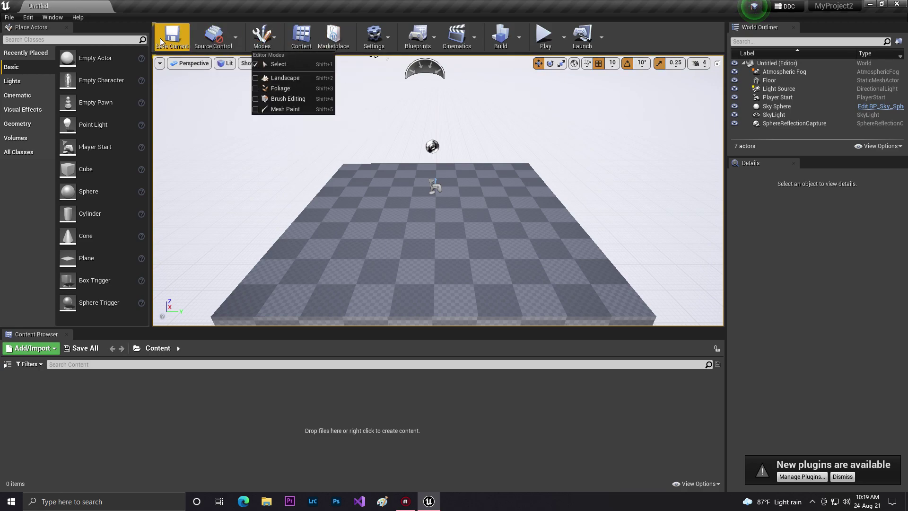
click(368, 45)
click(389, 76)
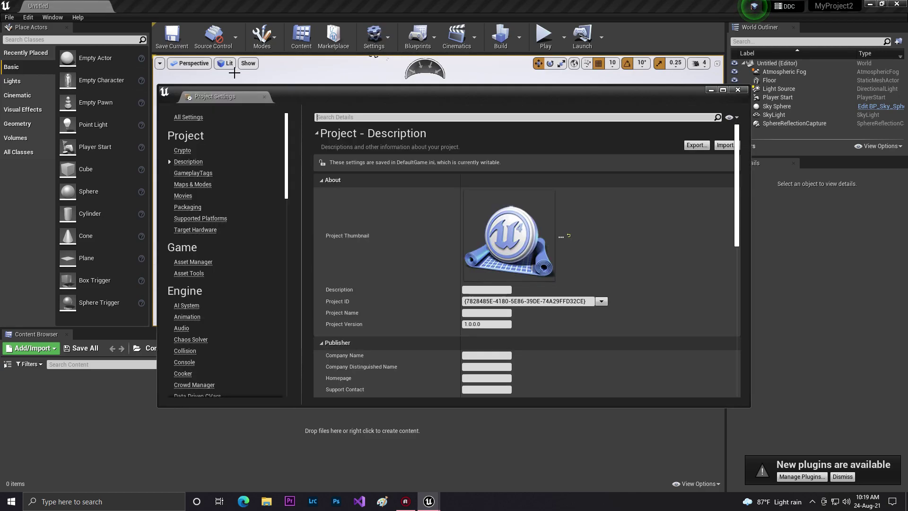
click(723, 89)
click(256, 27)
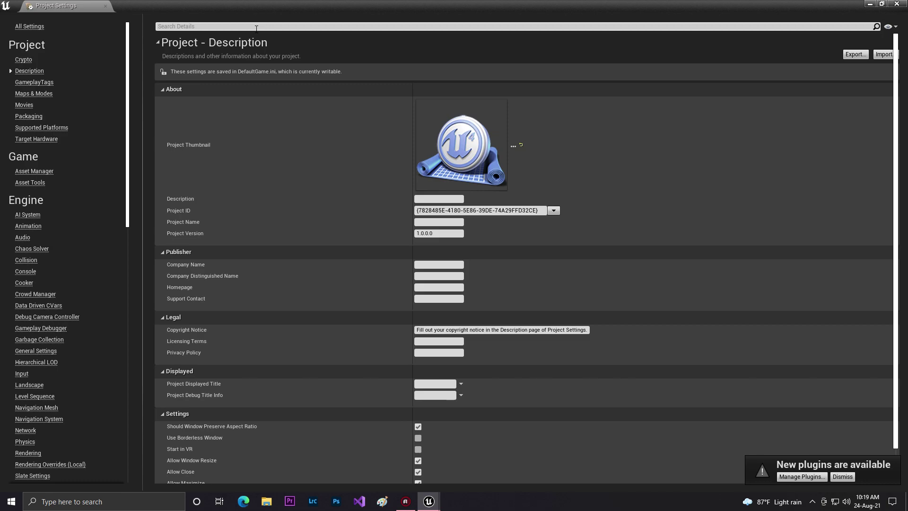
text(mob)
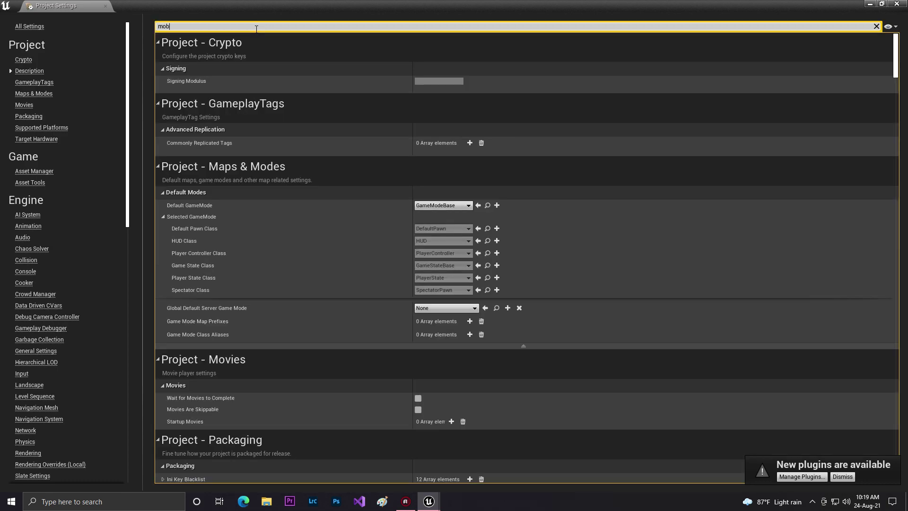
text(il)
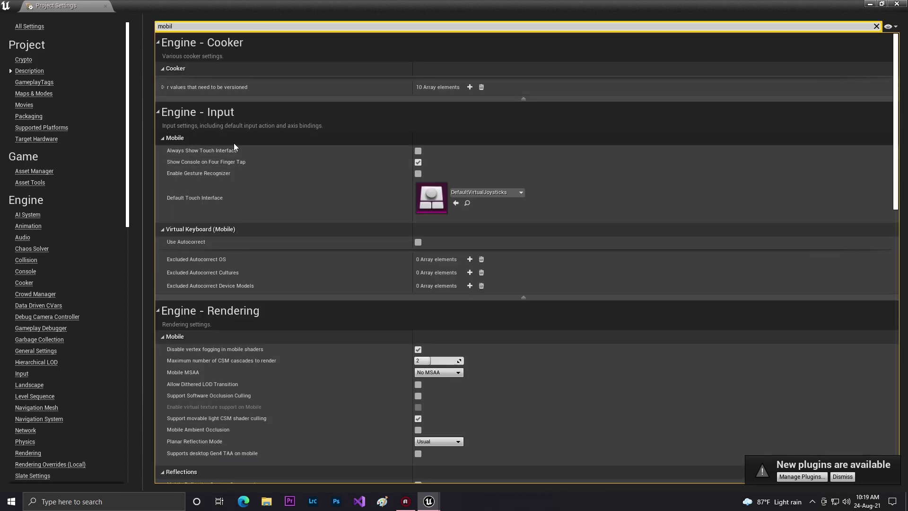
click(418, 151)
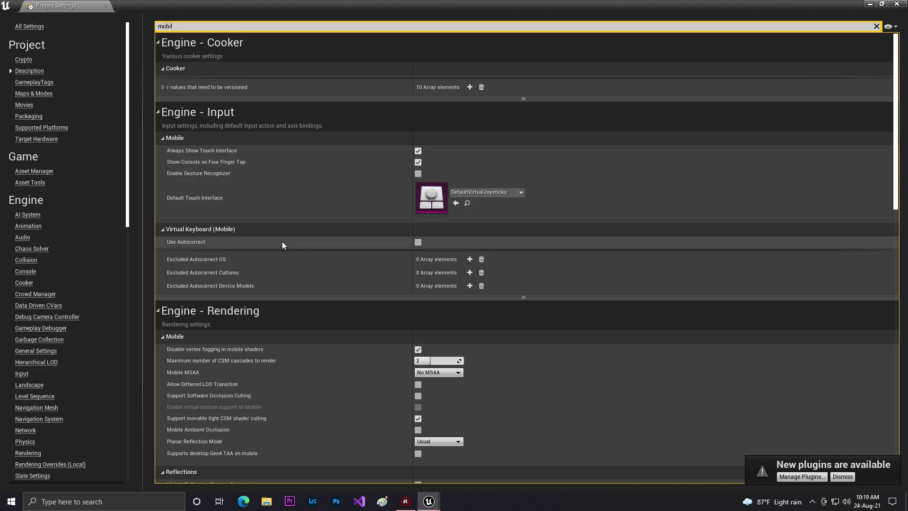
Search the settings for 'mouse' and enable Use Mouse for Touch.
click(188, 28)
text(mouse)
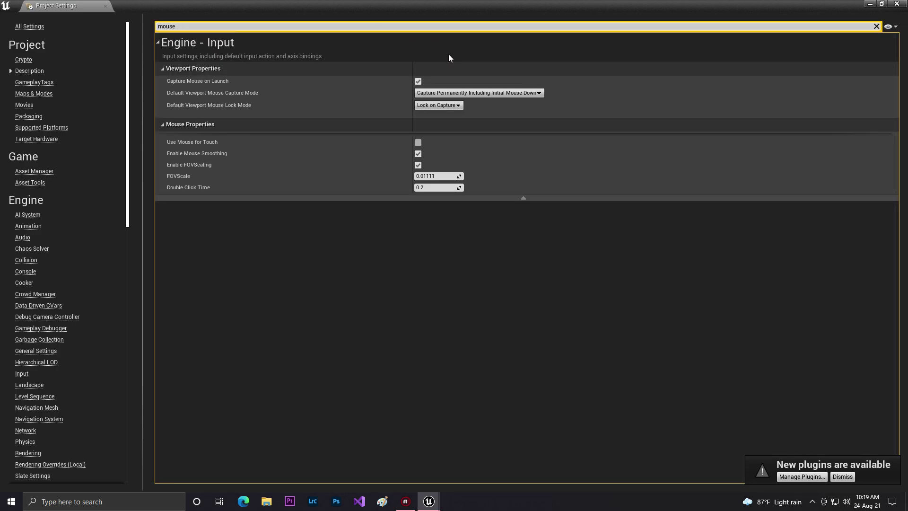
click(418, 143)
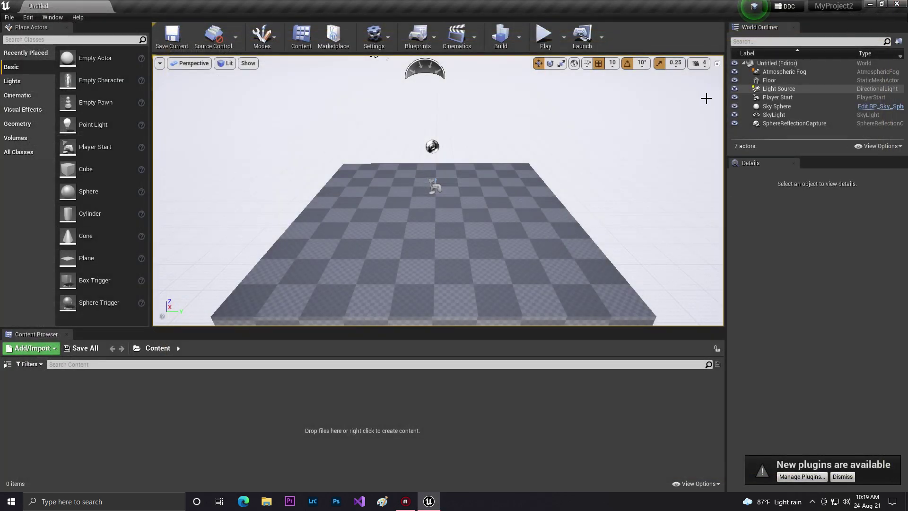
Play the level, moving with the left touch joystick and looking with the right, then stop with Esc.
click(550, 45)
drag(227, 236, 267, 314)
drag(715, 313, 582, 250)
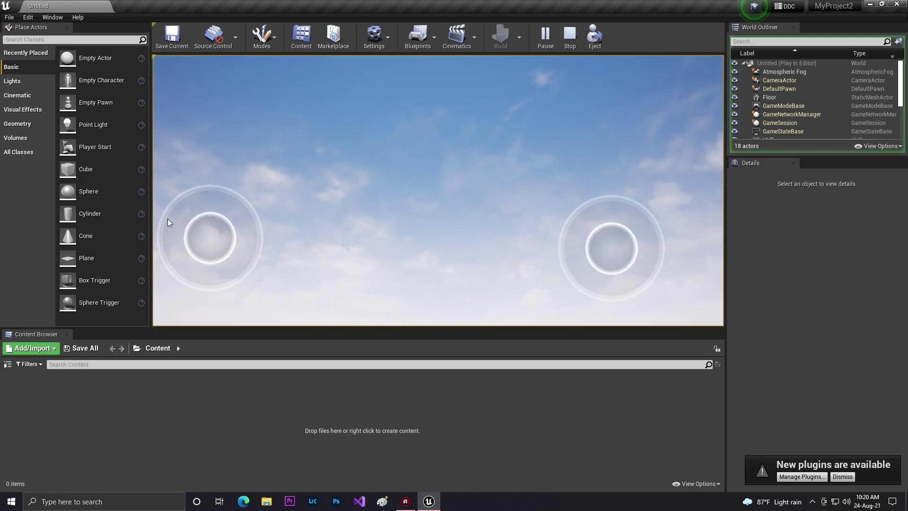
drag(168, 218, 265, 198)
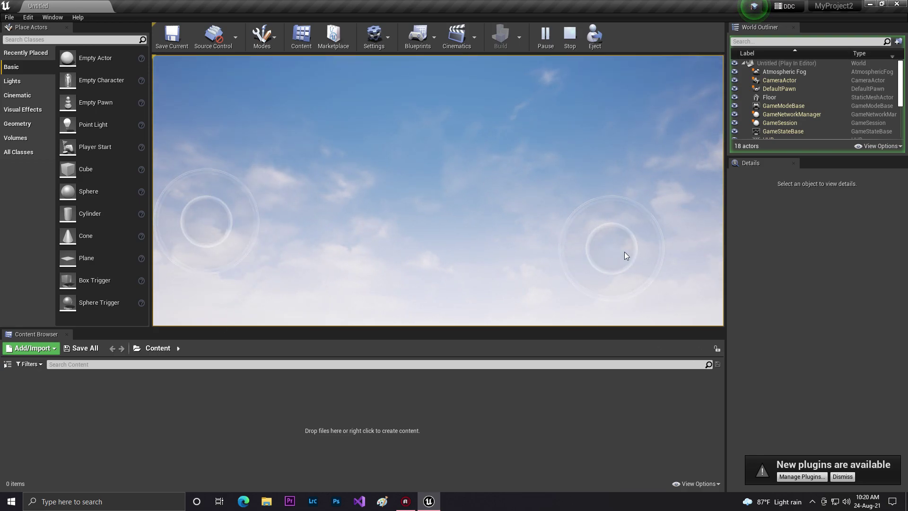
drag(624, 255, 478, 264)
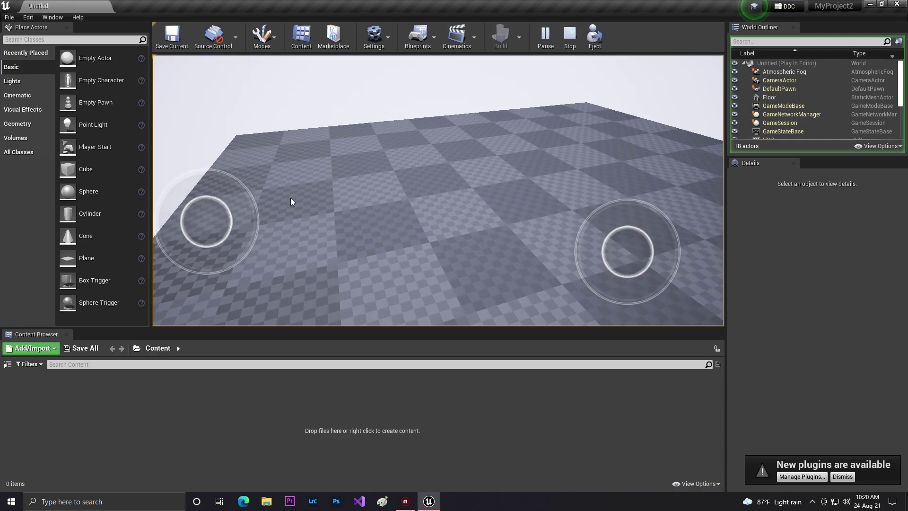
key(Escape)
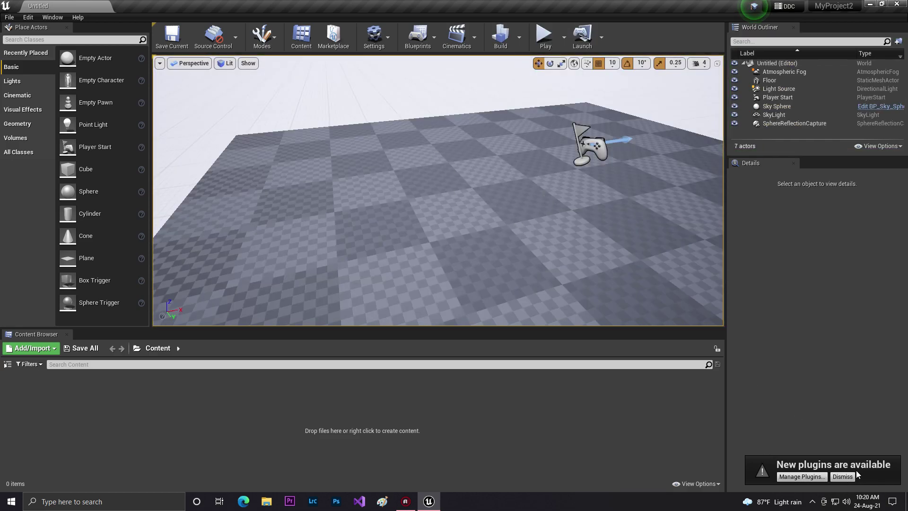
In Plugins, search 'vr', disable Oculus VR and SteamVR, and restart the editor.
click(843, 477)
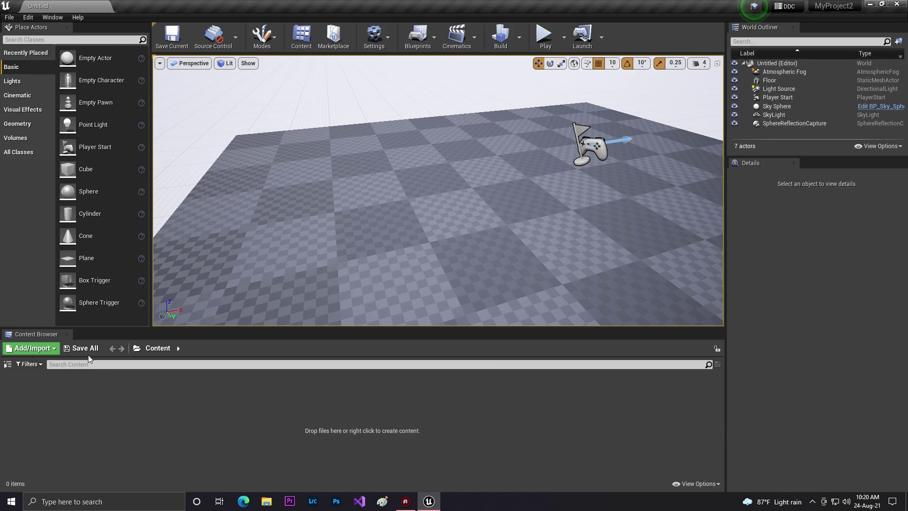
click(371, 29)
click(416, 83)
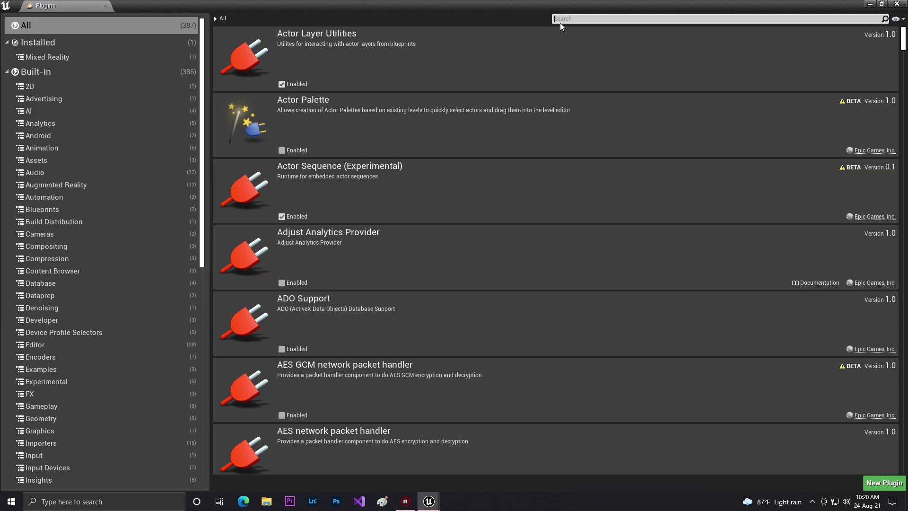
click(560, 21)
text(vr)
scroll(354, 148, down, 2)
scroll(355, 152, down, 5)
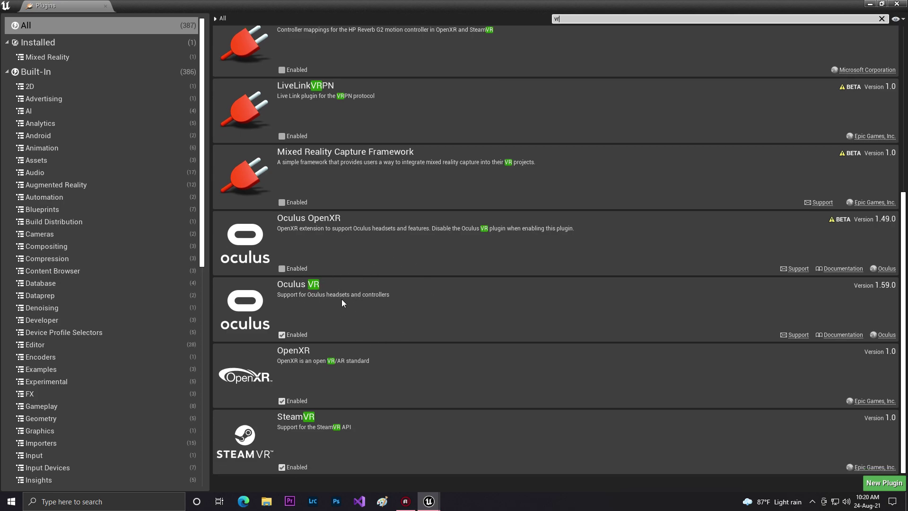
click(297, 335)
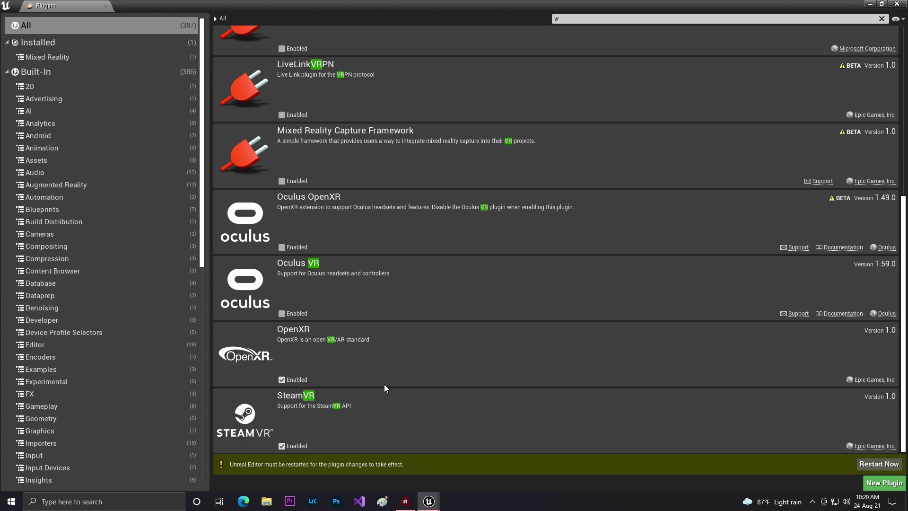
click(289, 447)
click(863, 459)
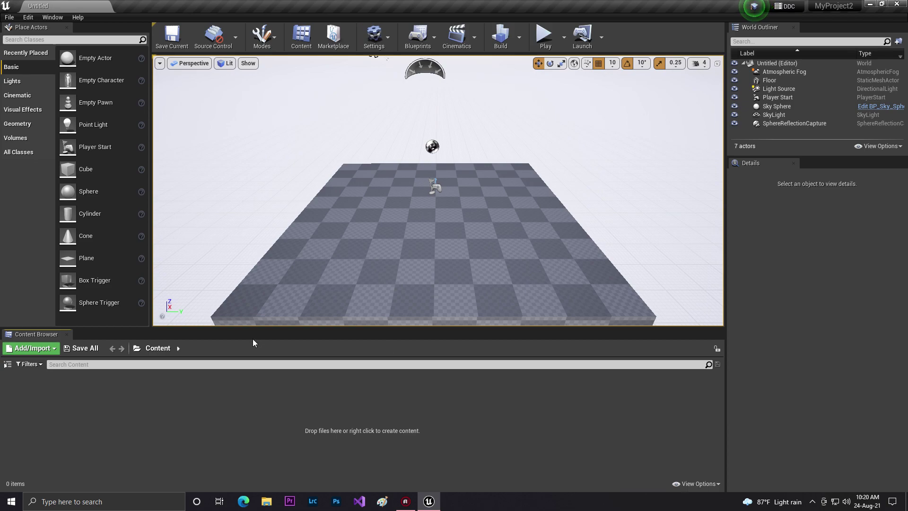
Save the level as NewMap and choose it for both Editor Startup Map and Game Default Map.
click(179, 43)
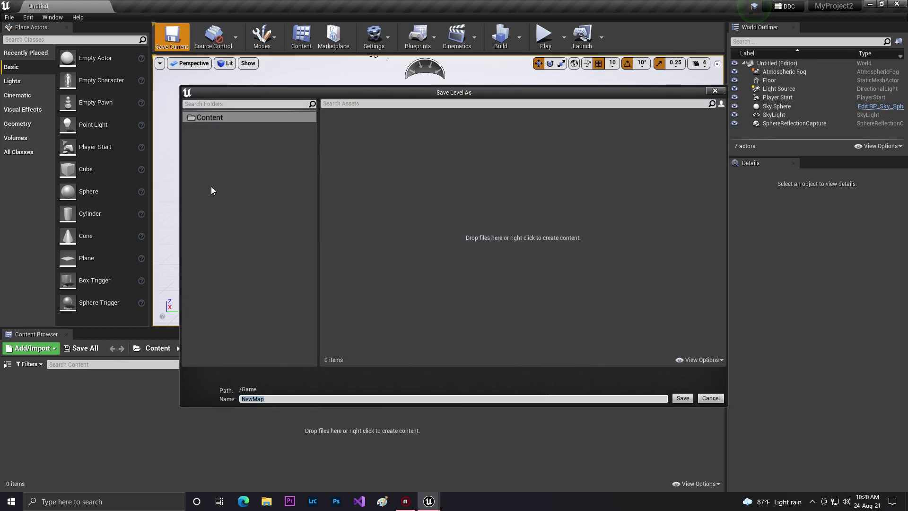
click(686, 400)
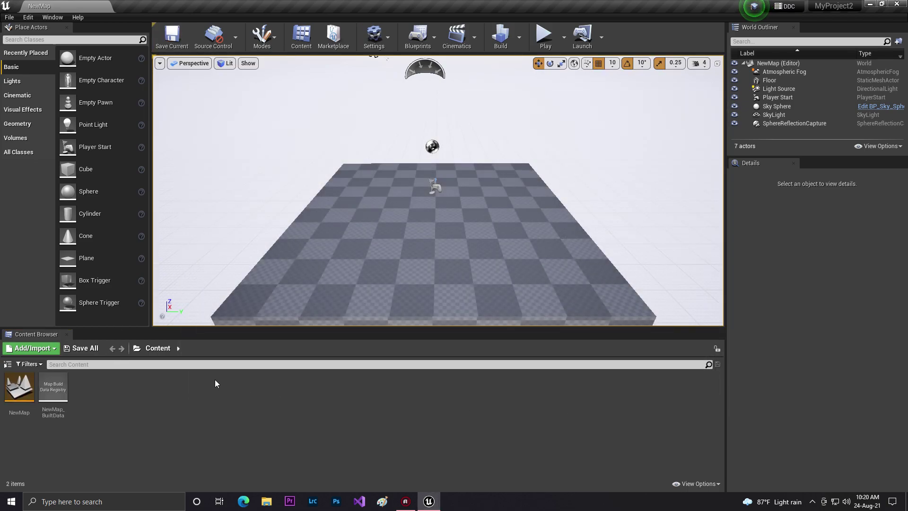
click(374, 36)
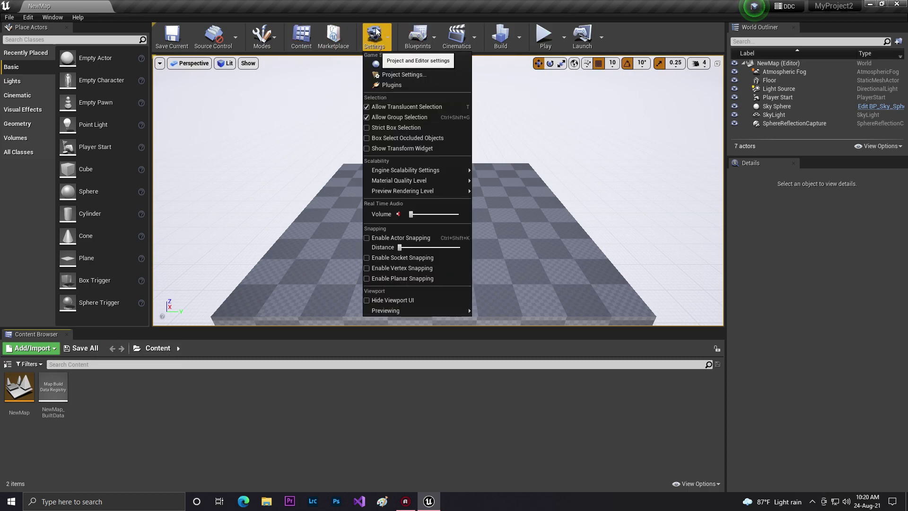
click(393, 74)
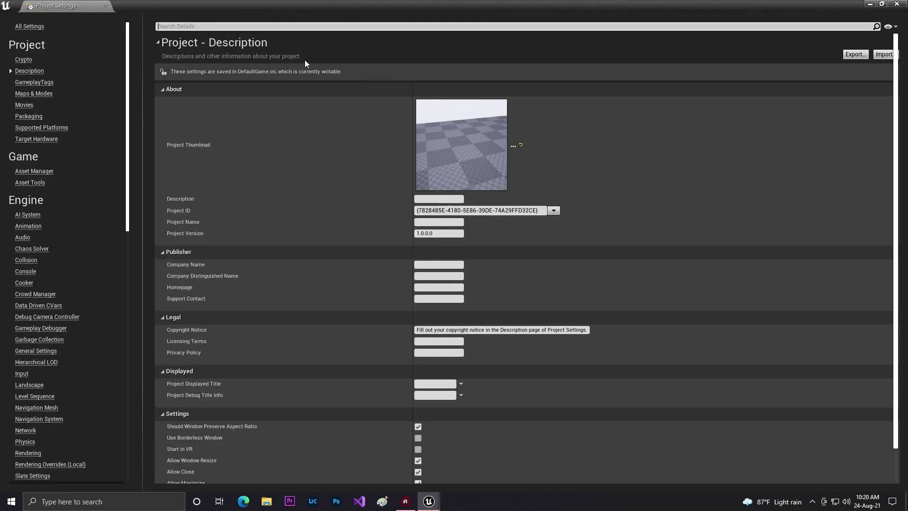
click(25, 95)
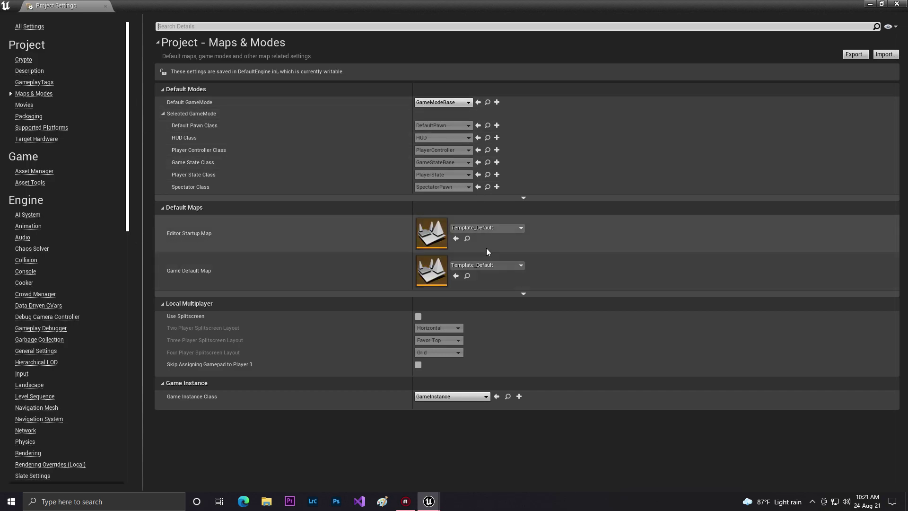
click(489, 228)
click(487, 334)
click(485, 266)
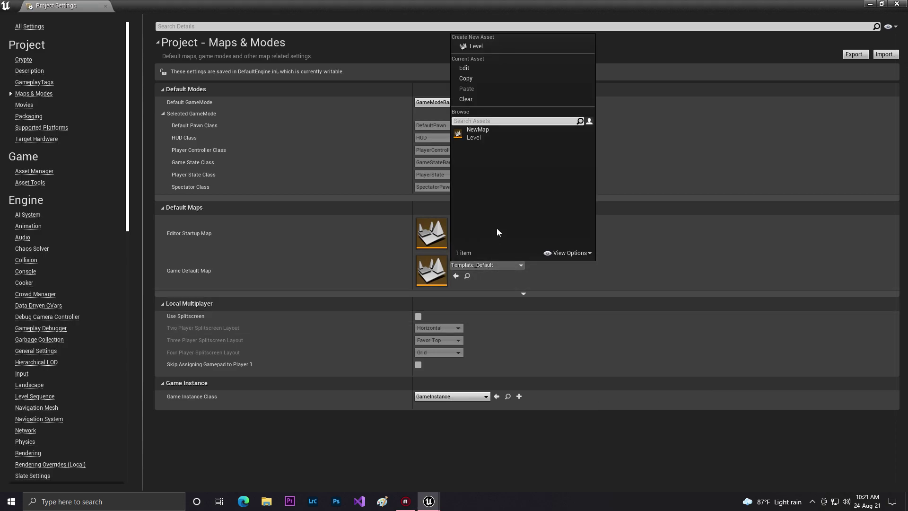
click(480, 135)
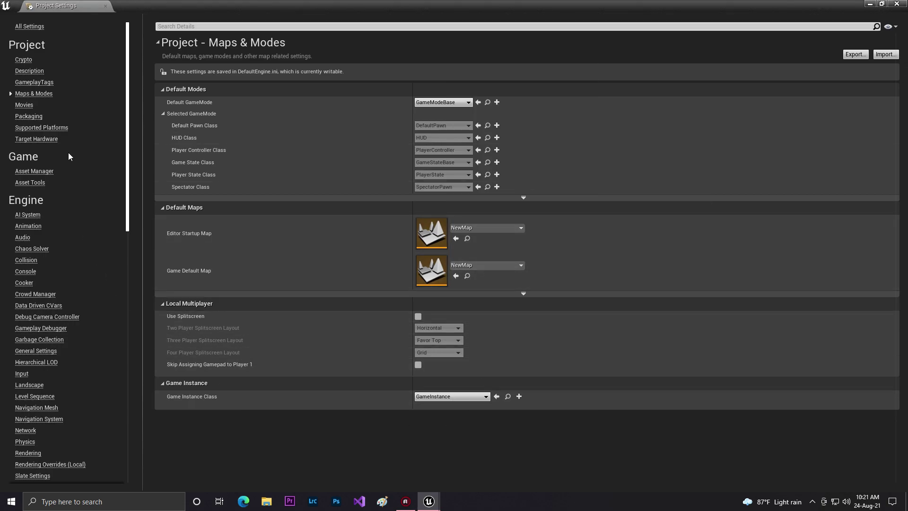
In Packaging, tick Cook everything, set Build to Always with Full Rebuild, and untick the prerequisites installer.
click(29, 117)
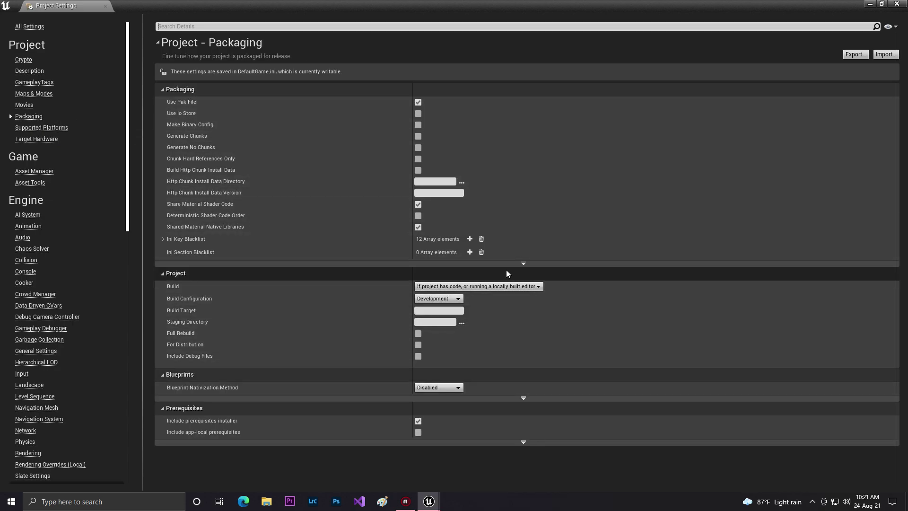
click(523, 263)
scroll(449, 289, down, 3)
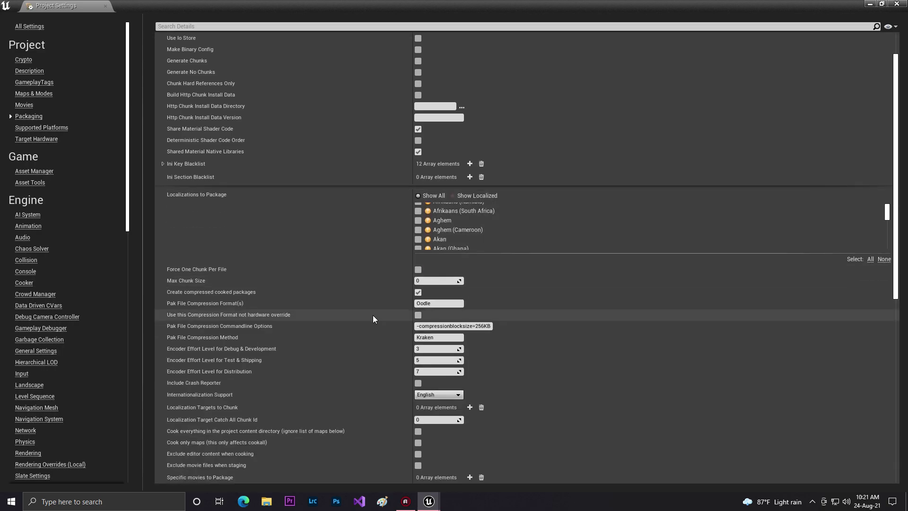
scroll(352, 377, down, 6)
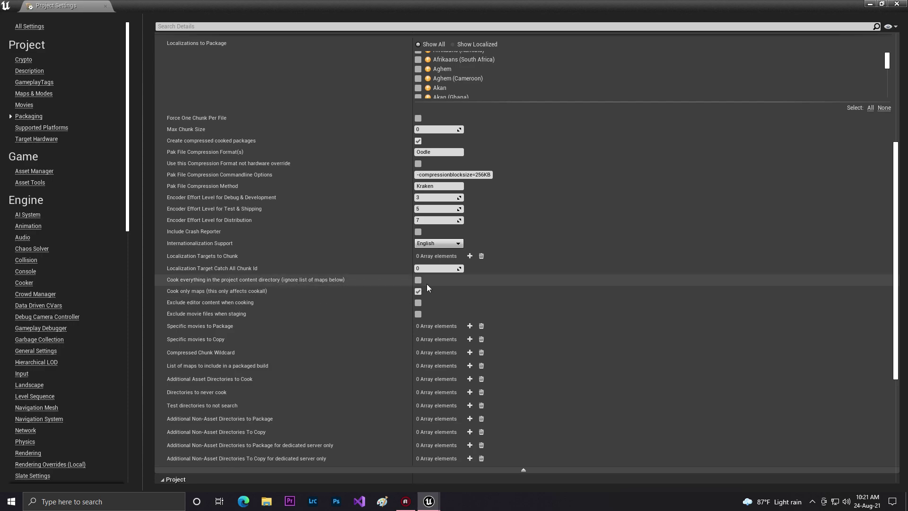
click(418, 280)
scroll(385, 317, down, 5)
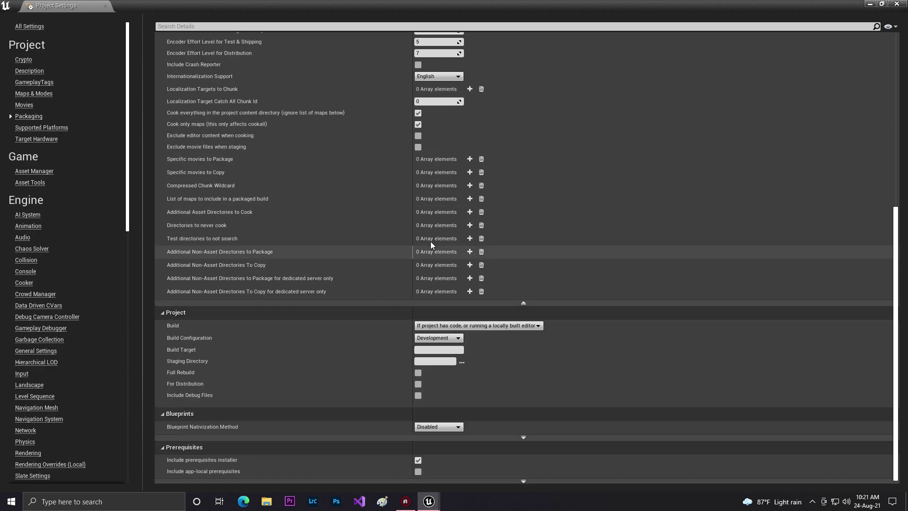
click(437, 325)
click(428, 333)
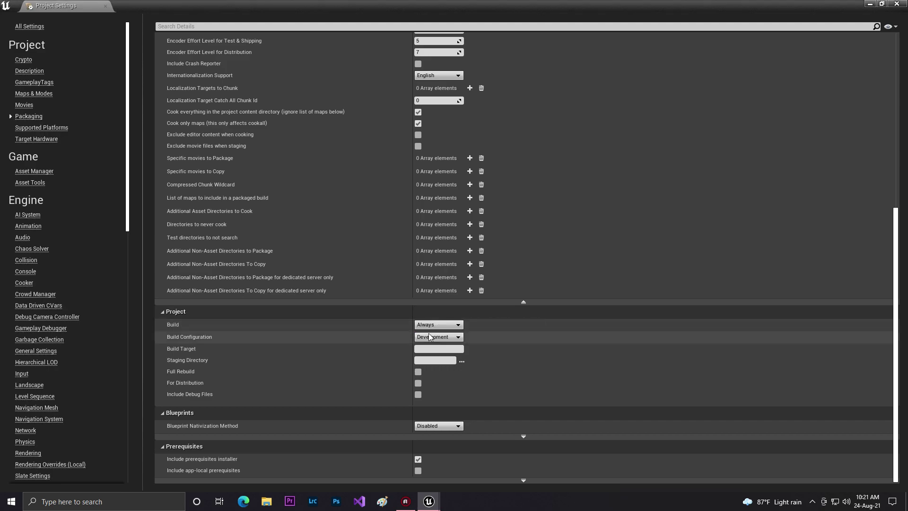
click(418, 372)
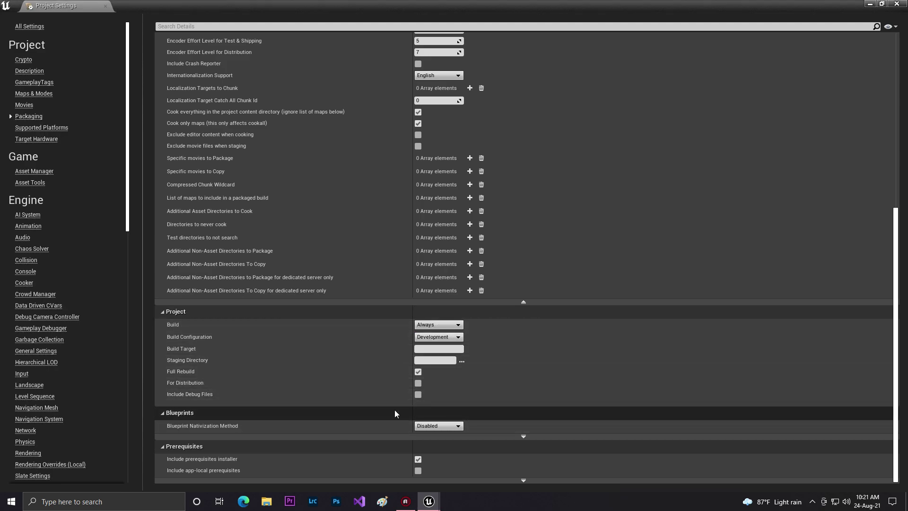
click(418, 459)
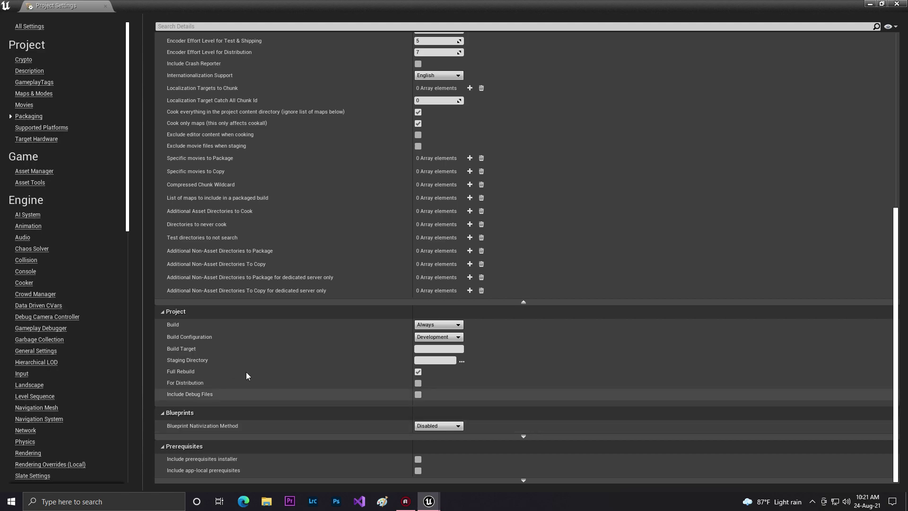
In Supported Platforms, untick All Platforms, Desktop (Win+Mac+Linux) and HoloLens.
click(36, 128)
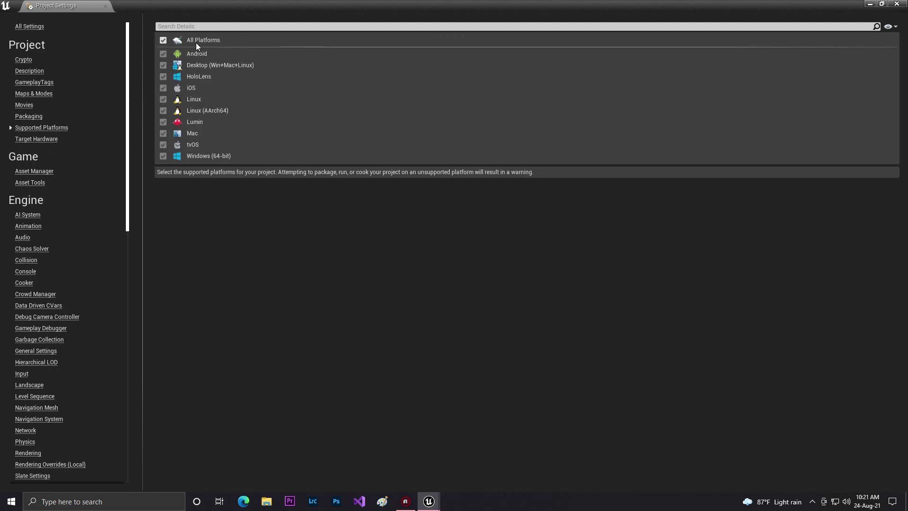
click(165, 42)
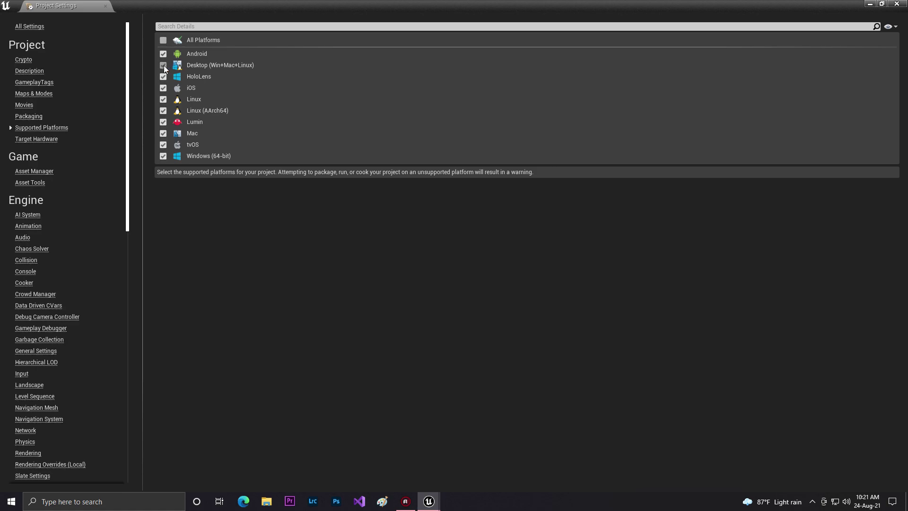
click(164, 65)
click(163, 76)
scroll(43, 280, down, 3)
scroll(53, 111, down, 2)
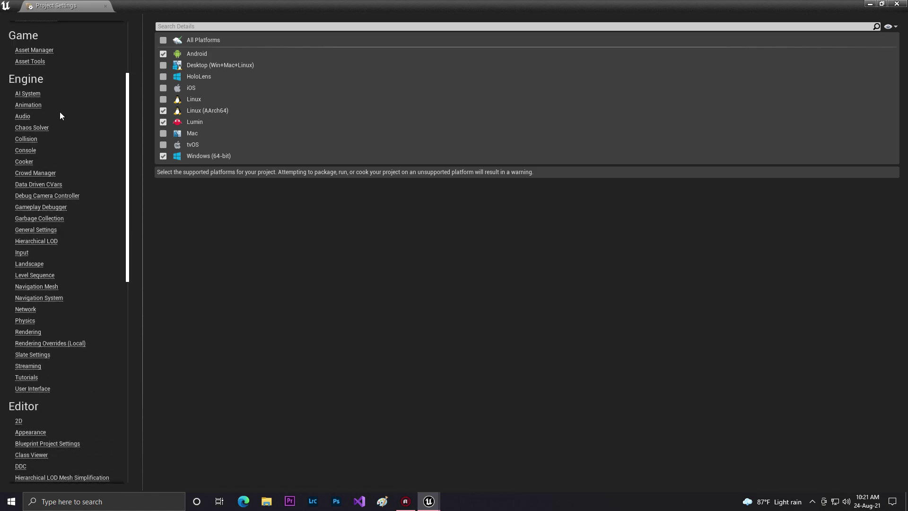
scroll(59, 111, up, 2)
click(36, 63)
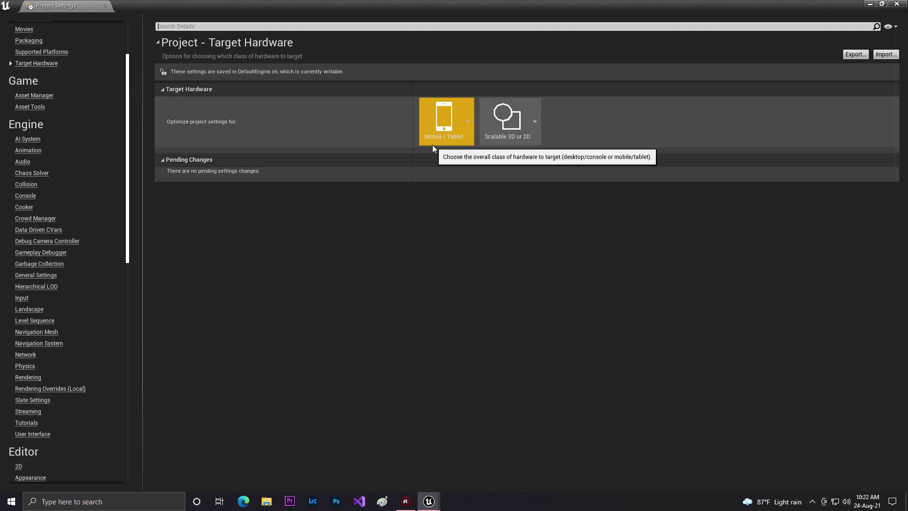
scroll(59, 321, down, 15)
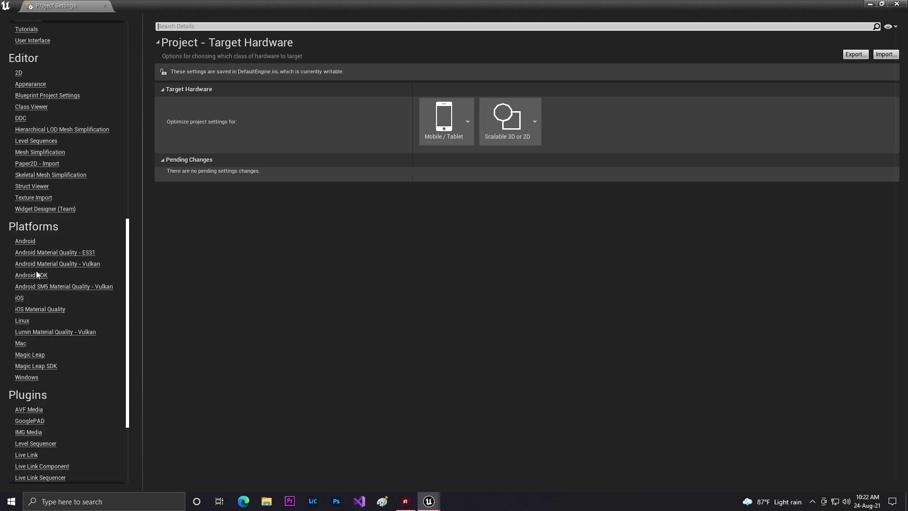
View the Android SDK settings and browse the Java path, closing the directory chooser without changes.
click(36, 272)
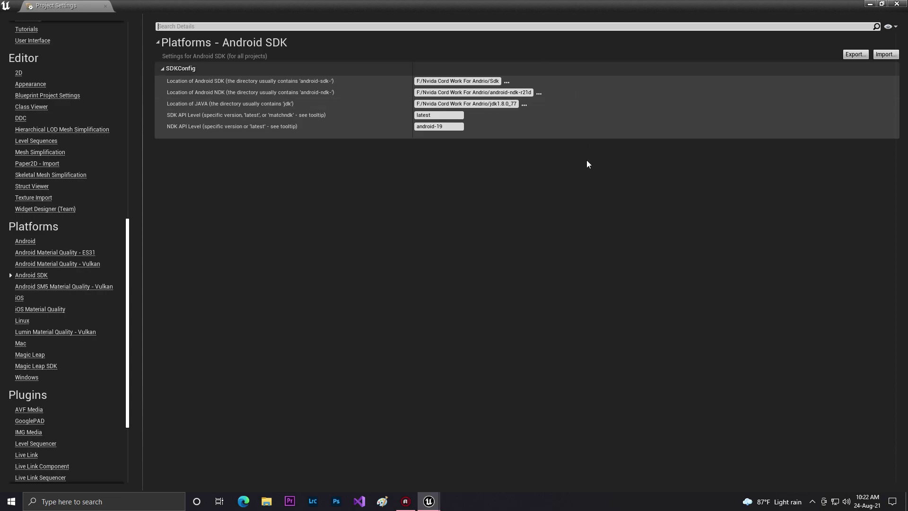
click(524, 107)
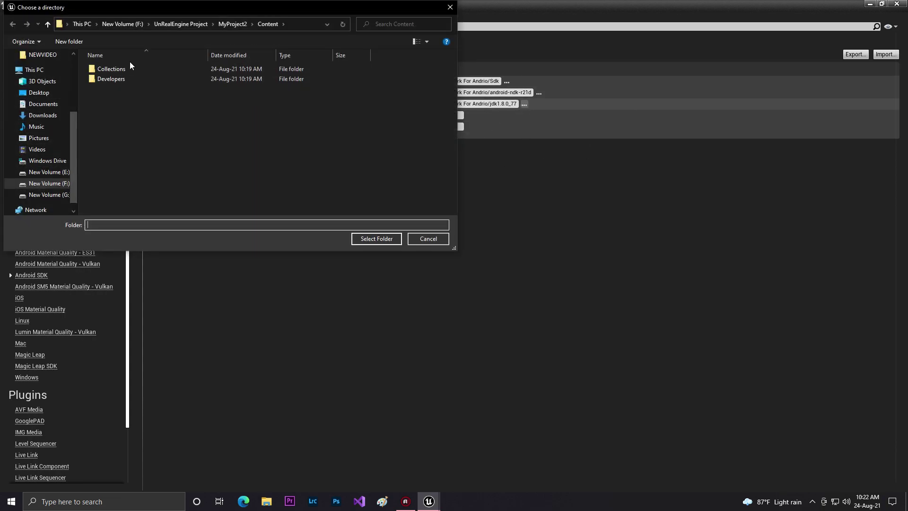
click(231, 25)
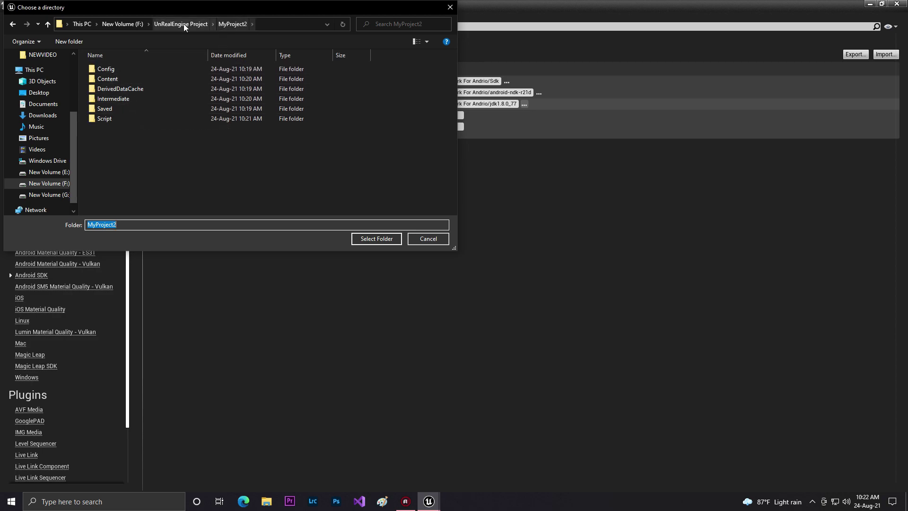
click(450, 7)
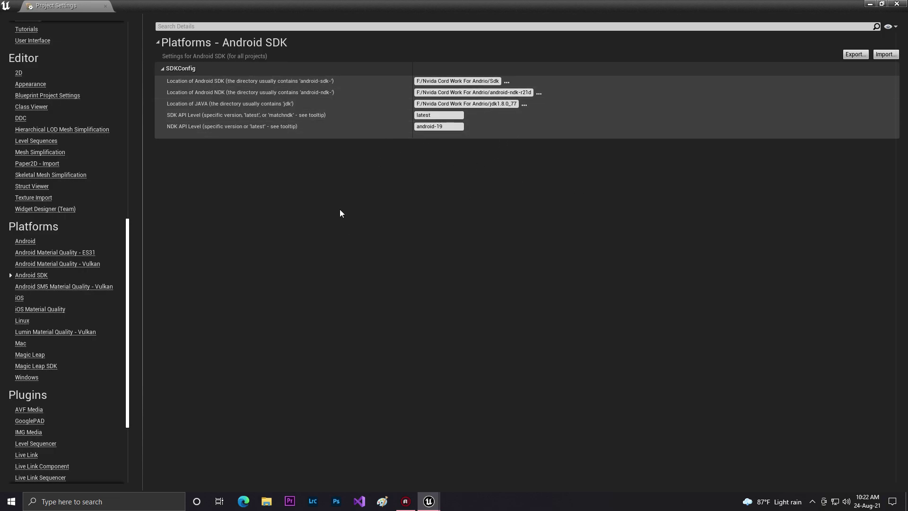
Configure the project for Android and clear the Android Package Name for com.test.ig.mps.
click(25, 242)
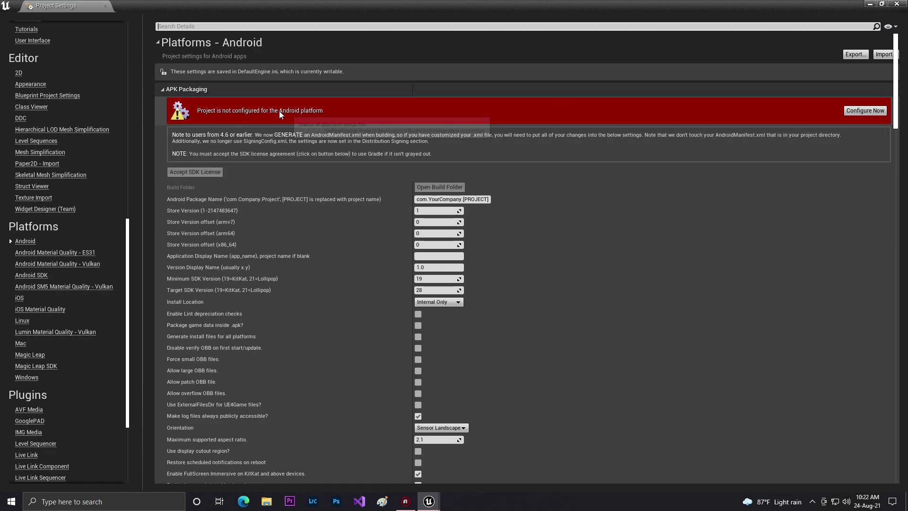
click(865, 110)
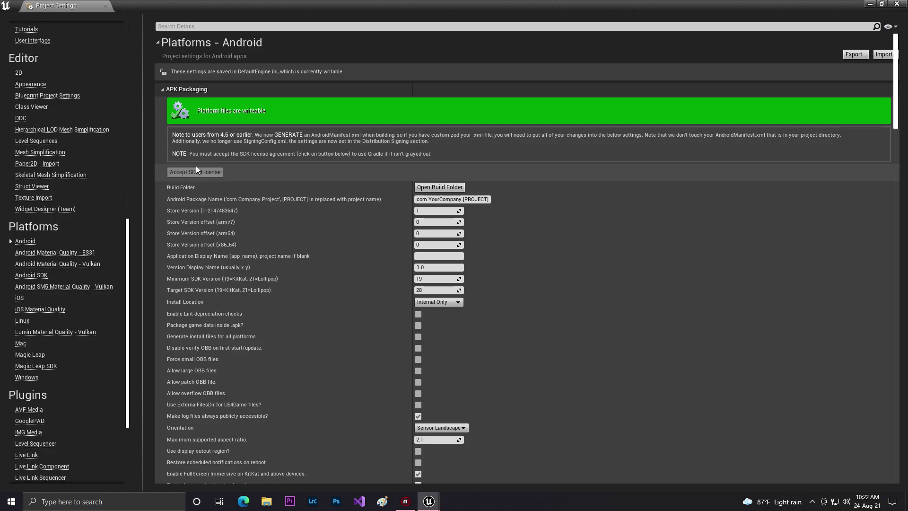
click(464, 199)
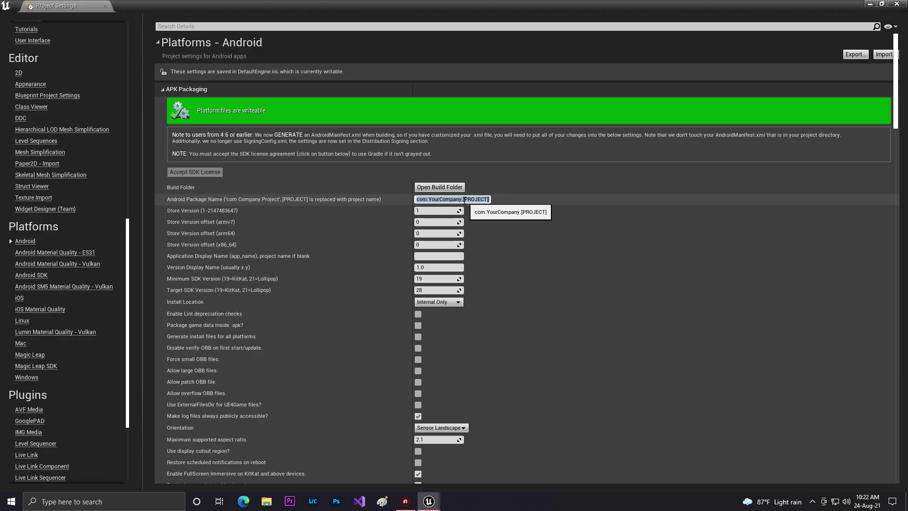
key(BackSpace)
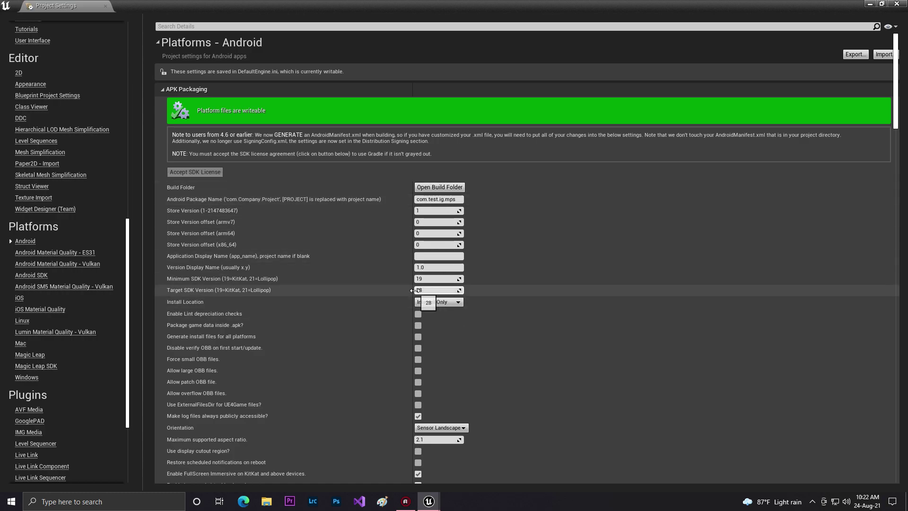
Set Target SDK 30 and Install Location Auto; enable Package game data inside .apk and Force small OBB files.
click(419, 289)
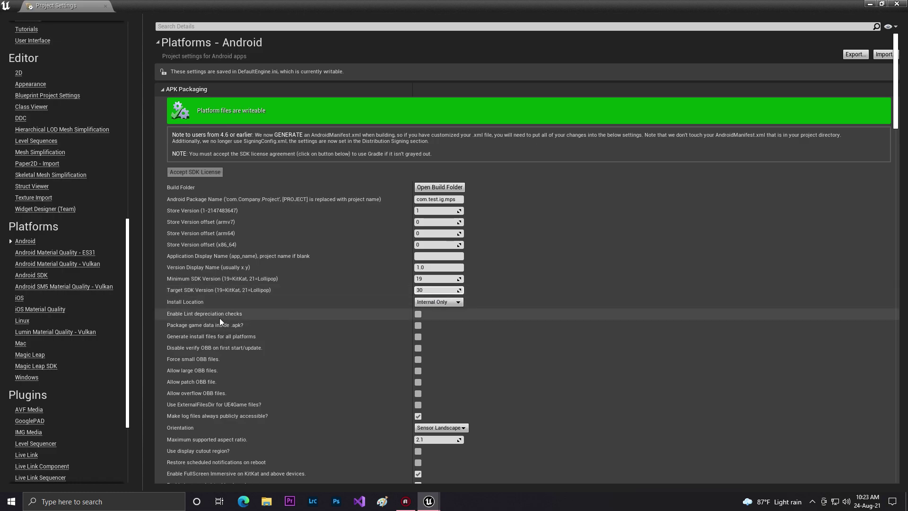
click(437, 302)
click(428, 323)
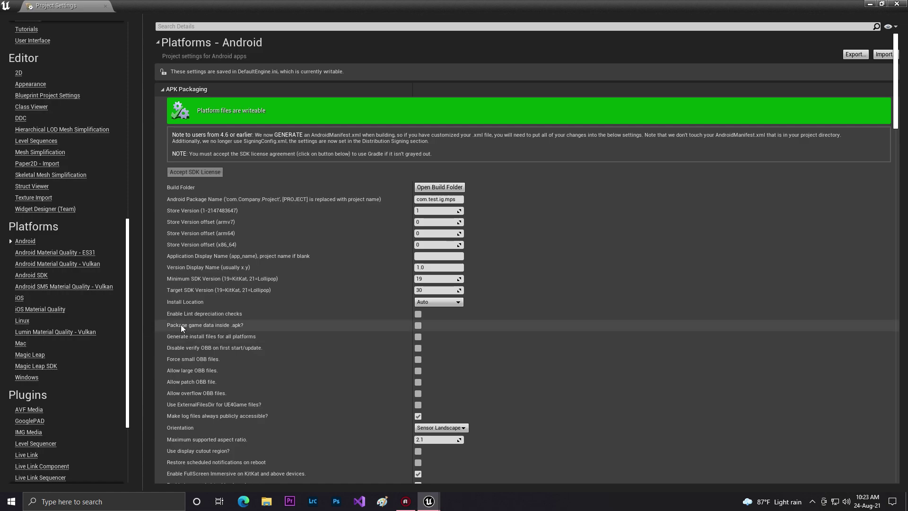
click(418, 326)
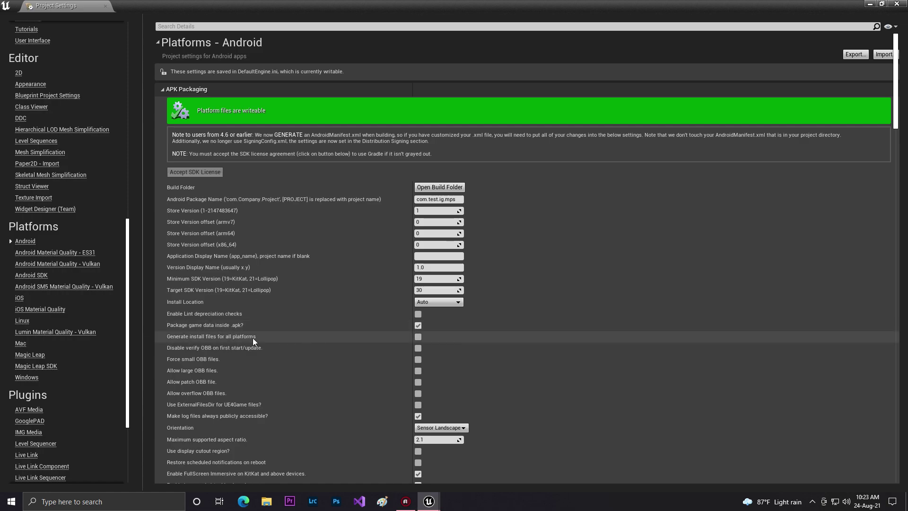
click(417, 359)
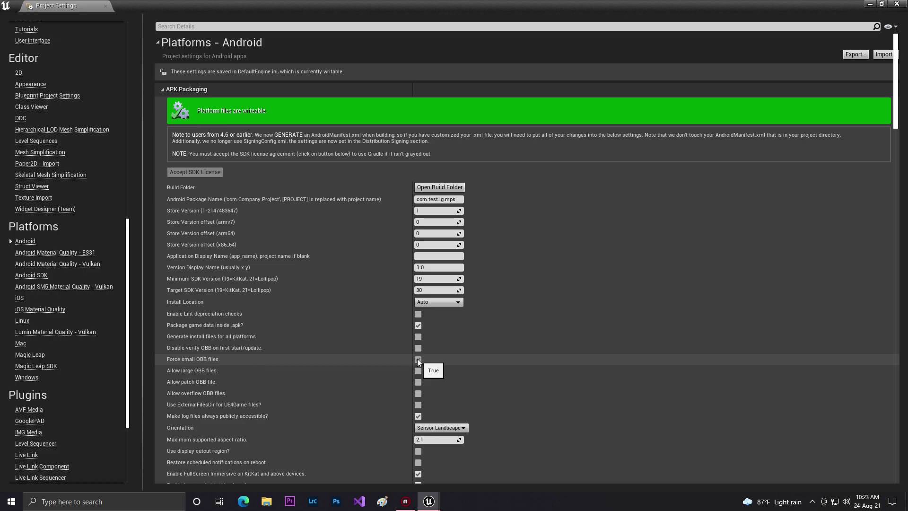
Scroll through the remaining Android settings, then close the Project Settings tab.
scroll(344, 411, down, 3)
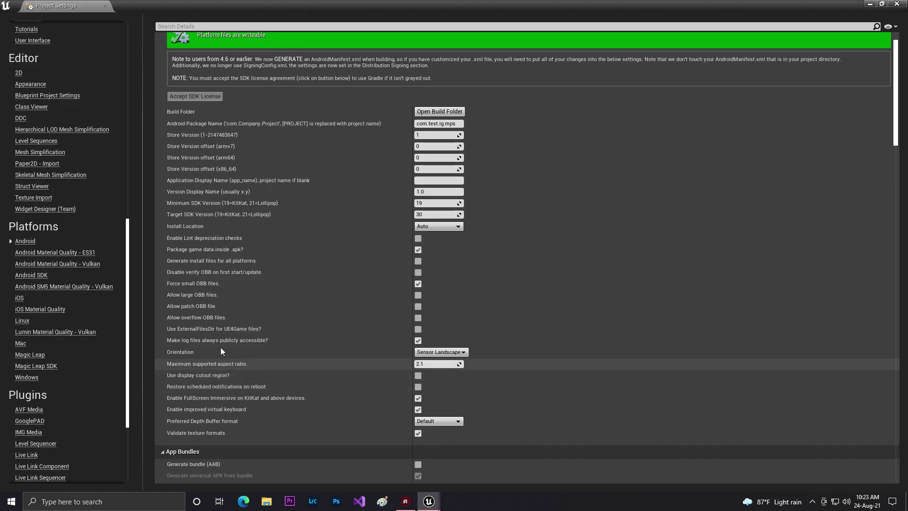
scroll(403, 381, down, 3)
scroll(403, 381, down, 14)
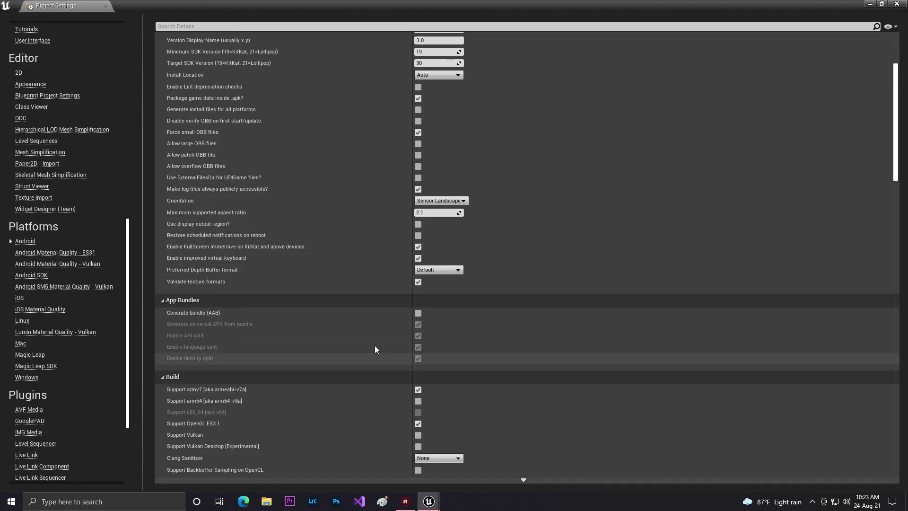
scroll(439, 203, down, 18)
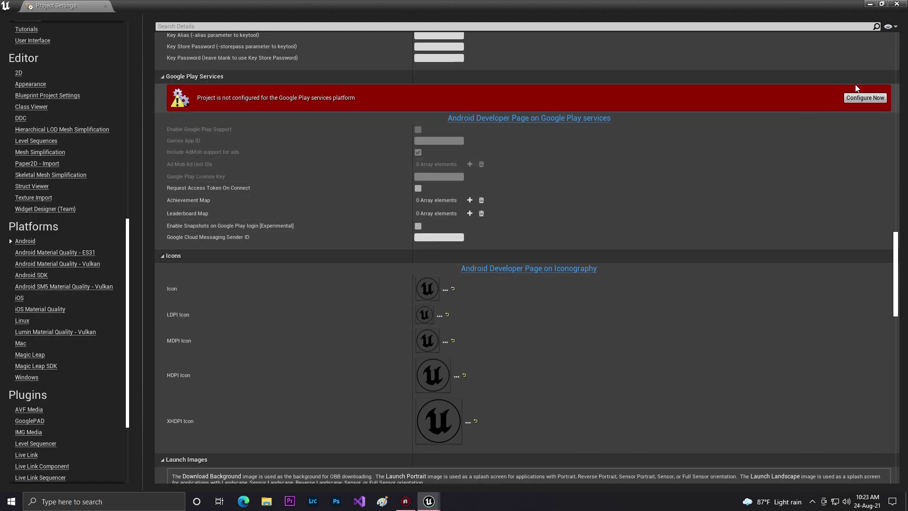
scroll(665, 255, down, 18)
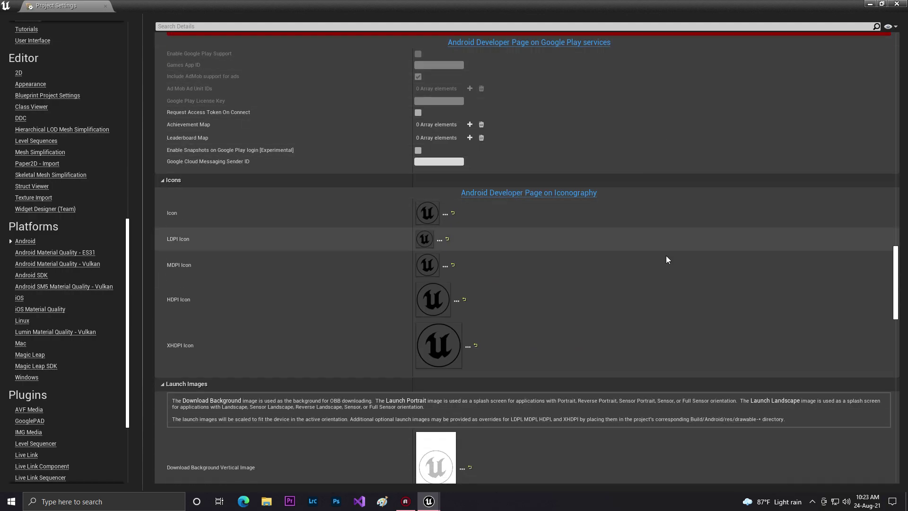
scroll(536, 197, down, 13)
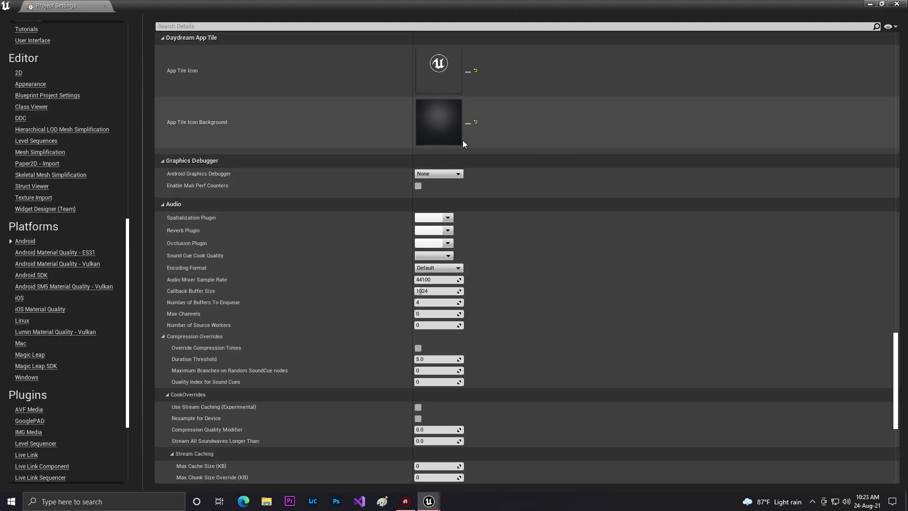
click(105, 5)
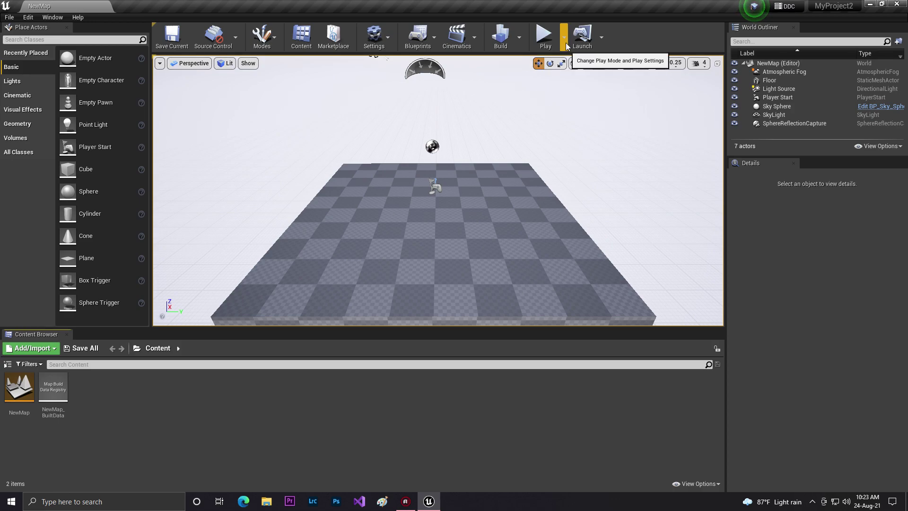
Dismiss the File menu unused, then show the frame rate via the 'stat fps' console command.
click(9, 17)
mouse_move(28, 17)
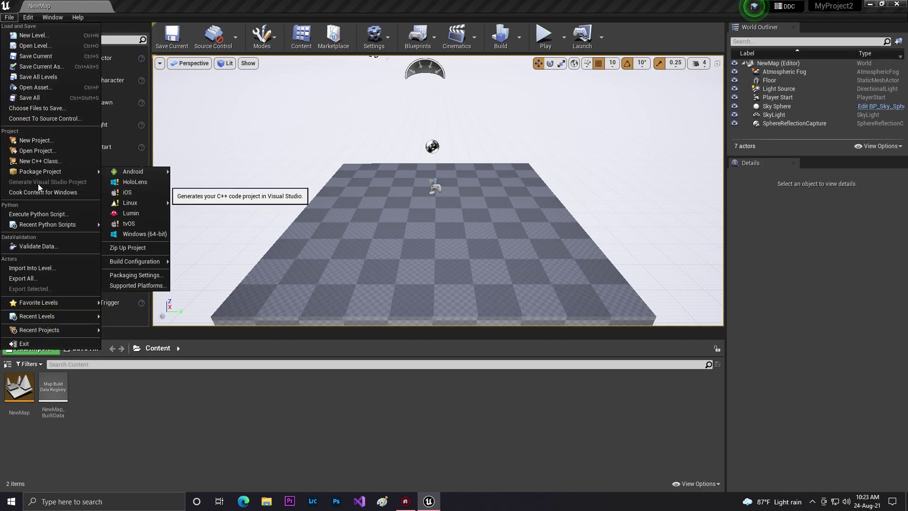
click(132, 459)
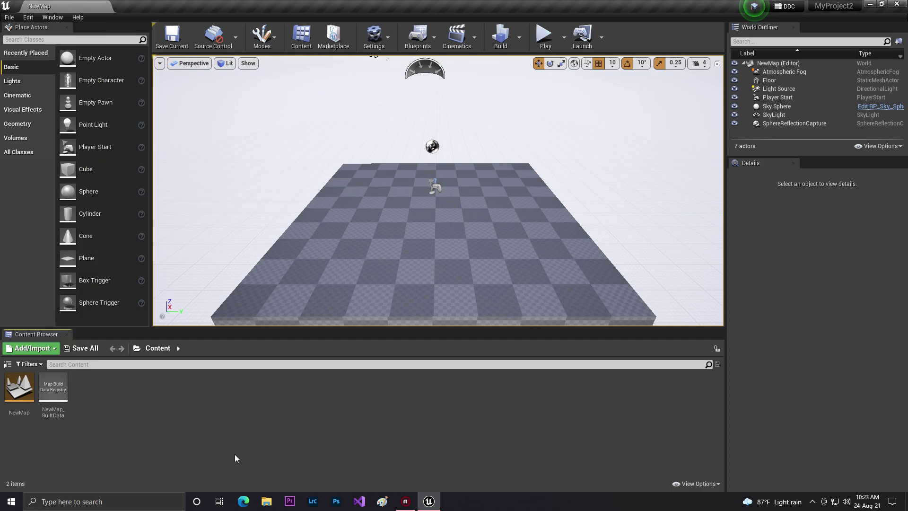
key(grave)
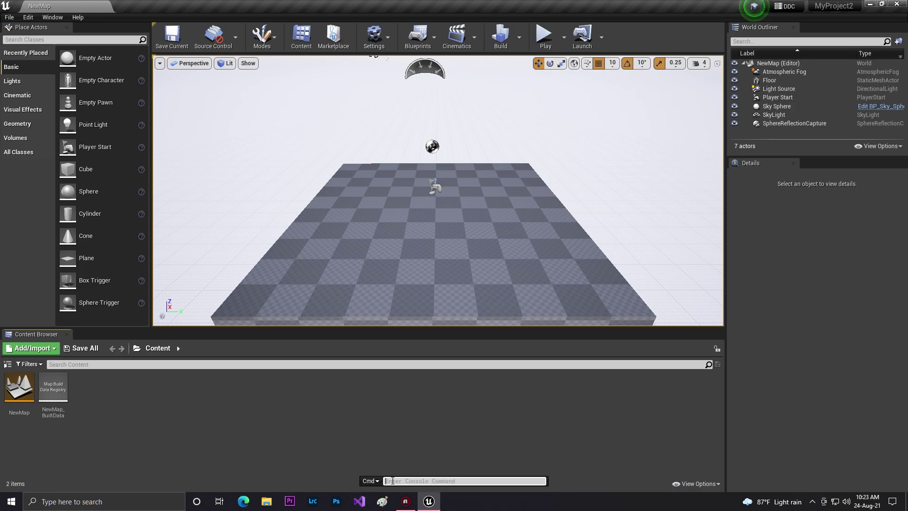
text(stat )
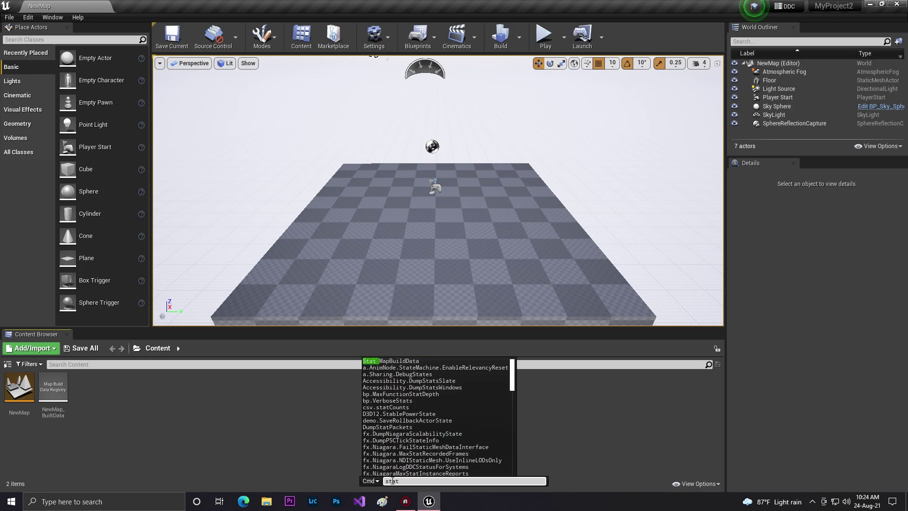
text(fps)
key(Return)
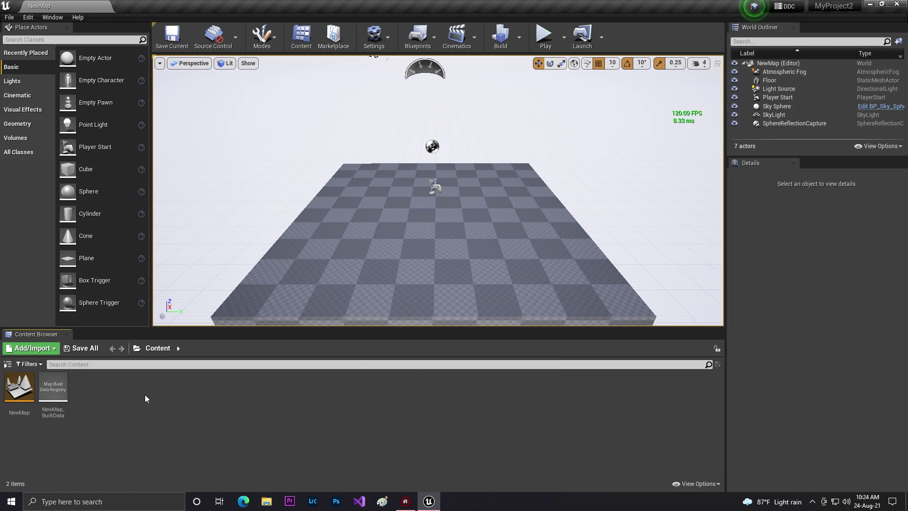
Add frame, game, draw and GPU timings with 'stat unit' and tilt the view toward the sky.
key(grave)
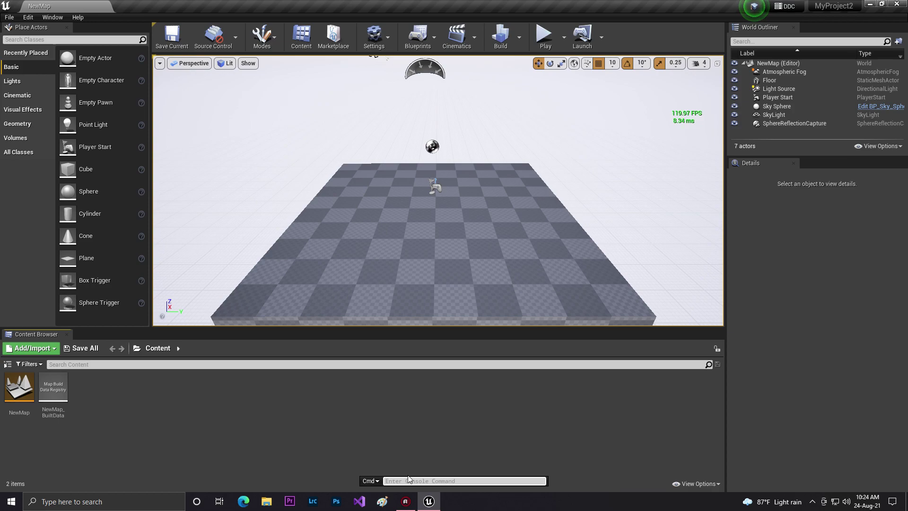
text(stat unit)
key(Return)
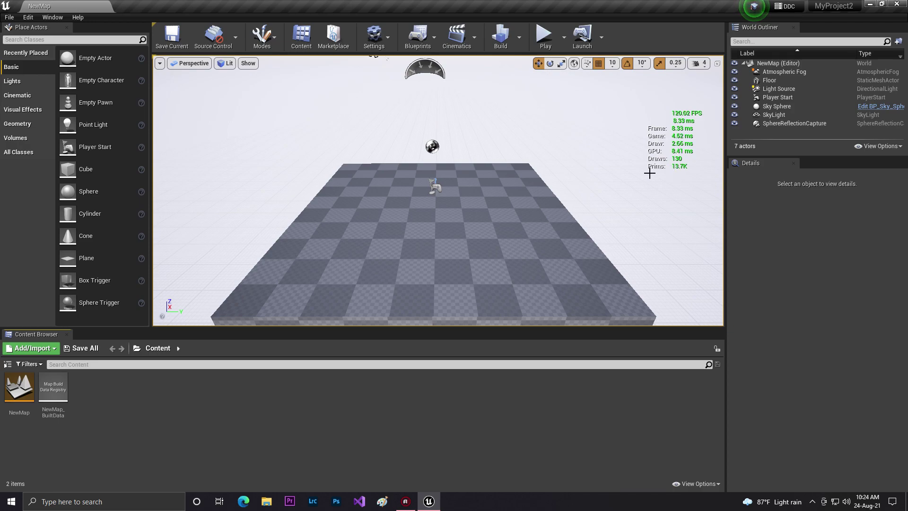
right_drag(651, 171, 498, 218)
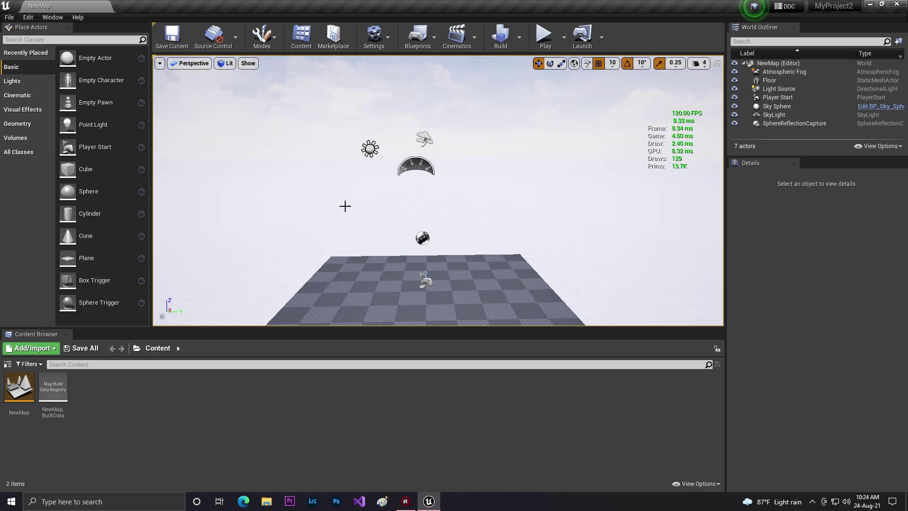
Build the level's lighting, then choose Save All for NewMap and NewMap_BuiltData.
click(501, 36)
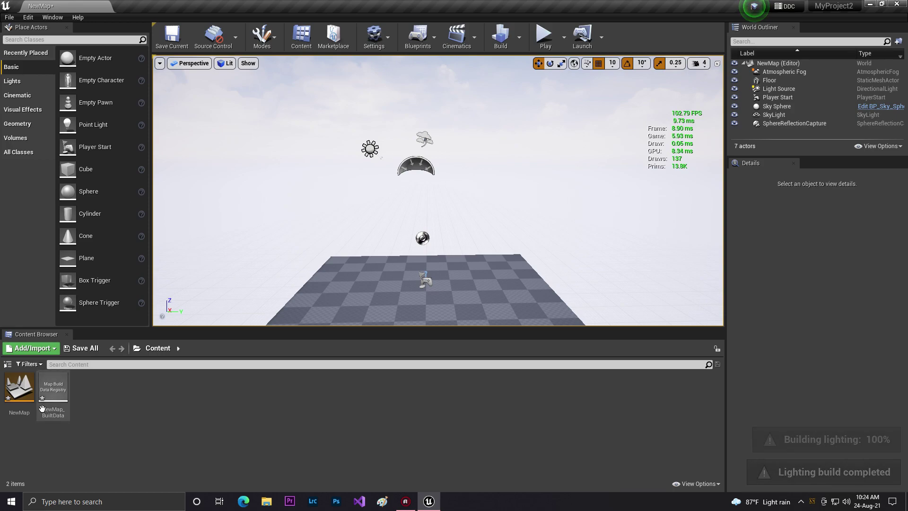
click(85, 350)
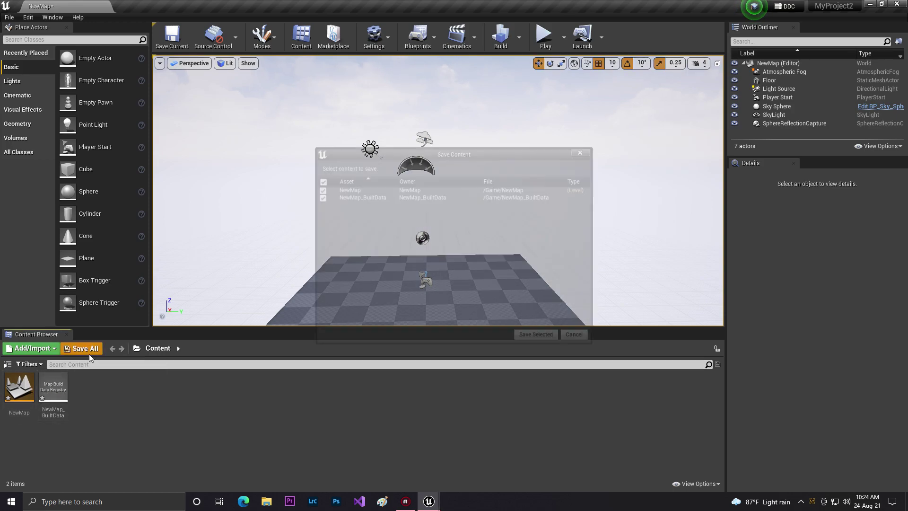
Save NewMap and its built data, then package for Android (Multi:ASTC,DXT,ETC2).
click(535, 336)
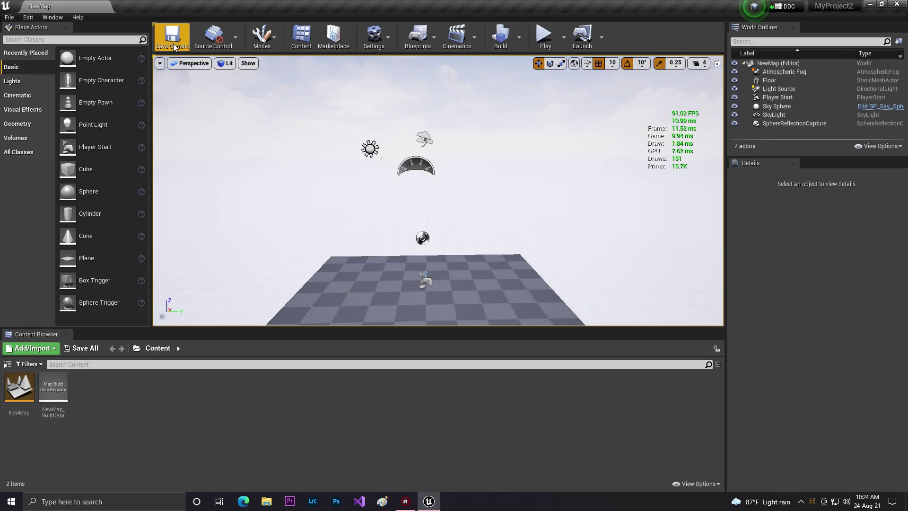
click(3, 19)
mouse_move(57, 171)
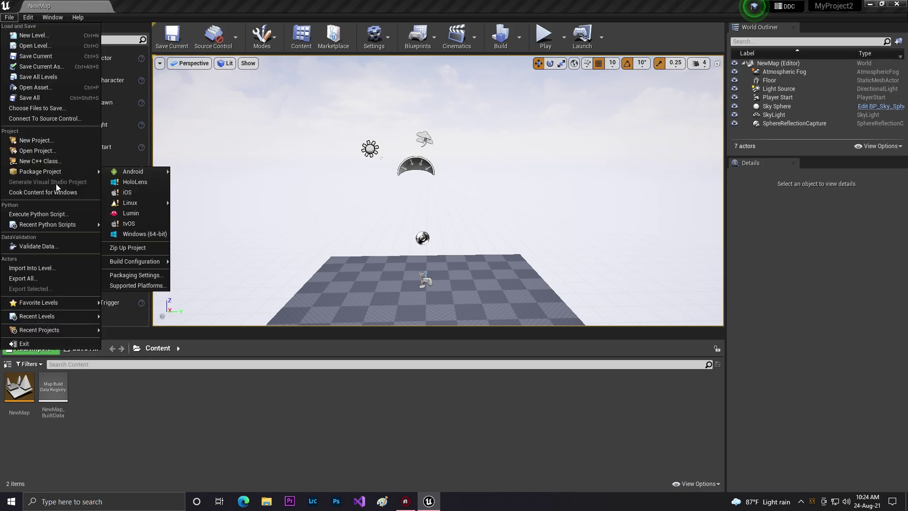
mouse_move(136, 176)
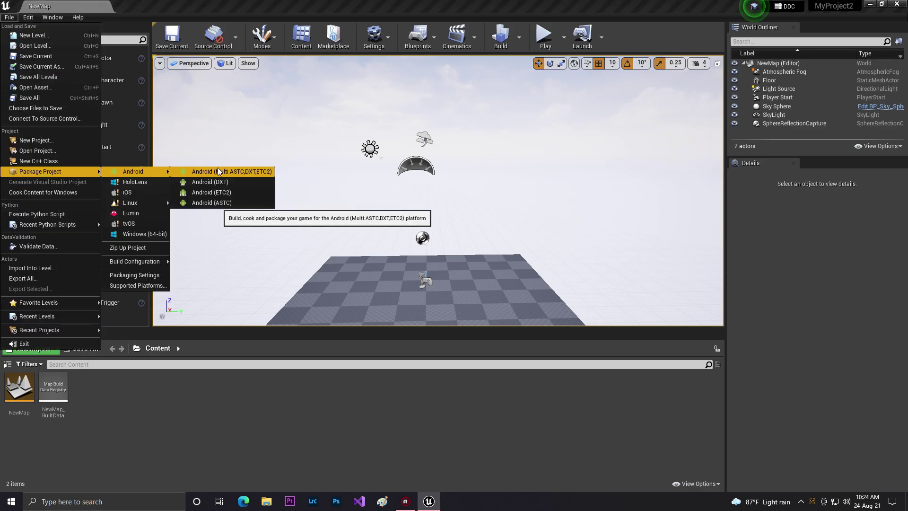
click(264, 173)
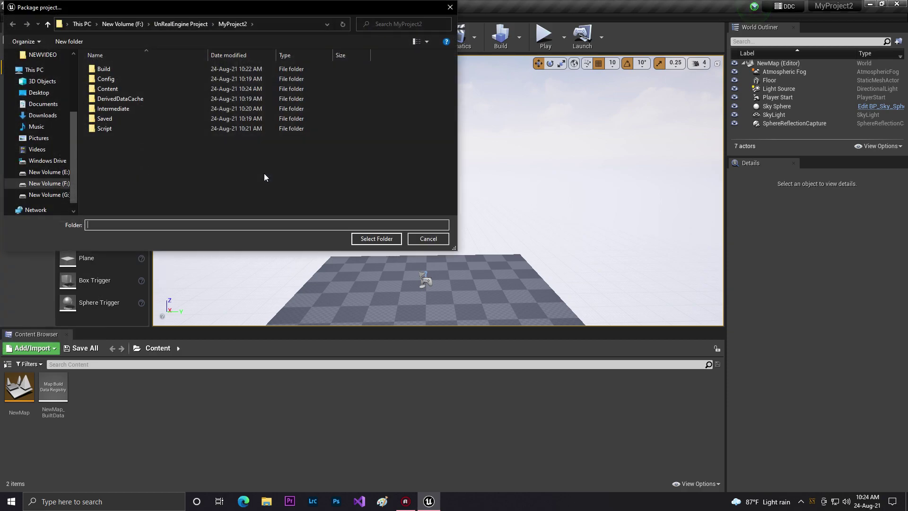
Select the Videos folder as the package output location and show the packaging log.
click(43, 115)
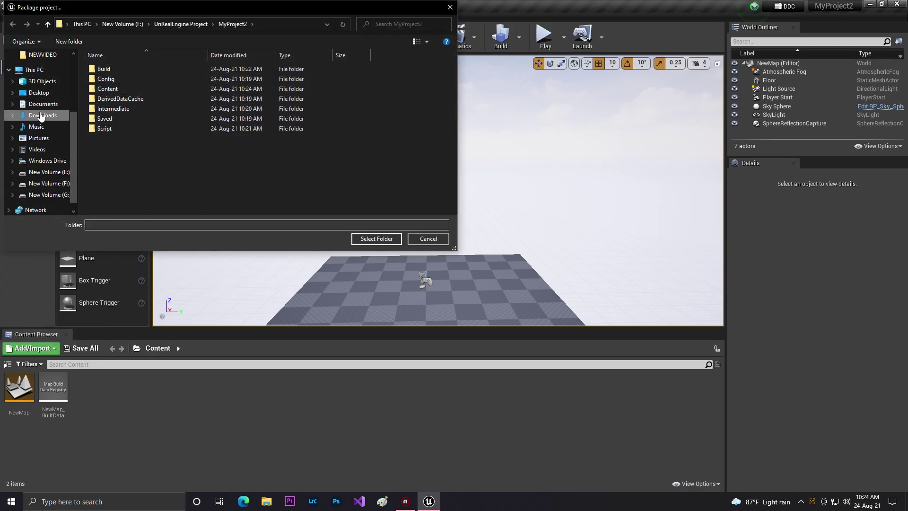
click(38, 149)
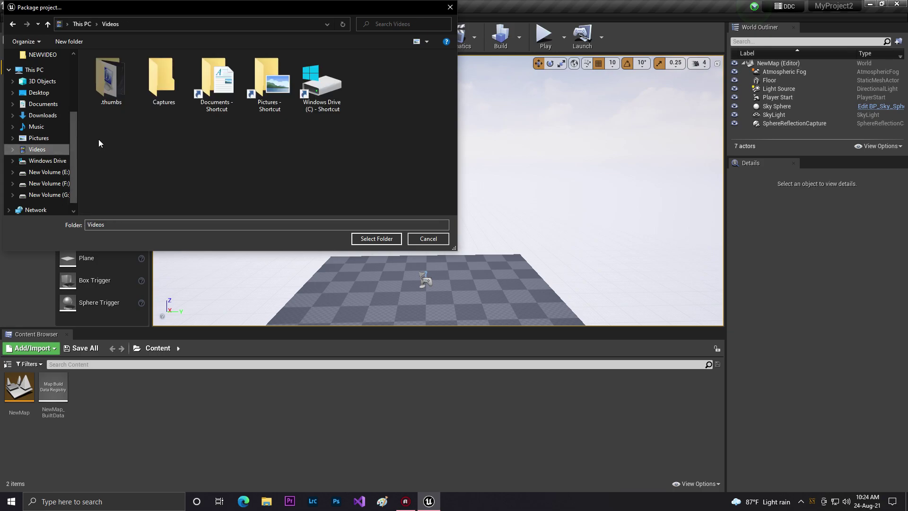
click(363, 243)
click(827, 477)
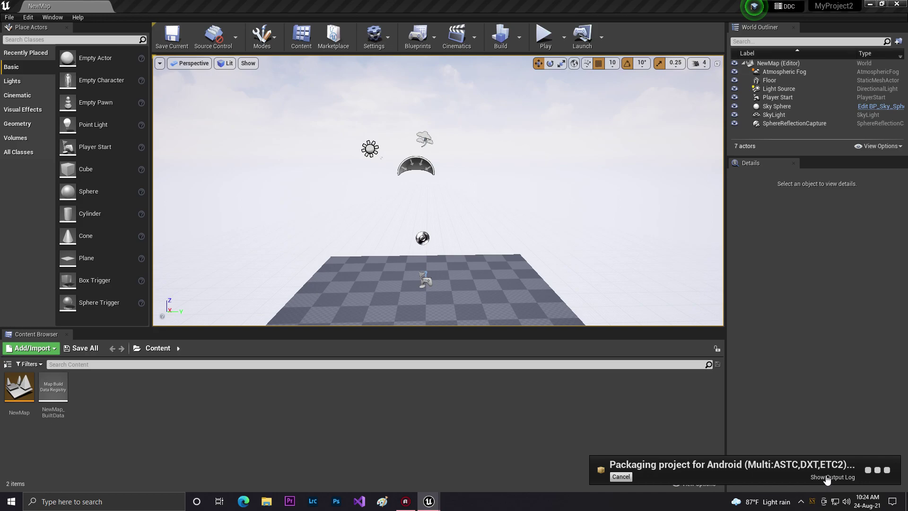
Close the output log, switch the viewport to Unlit rendering and tilt toward the floor.
click(651, 109)
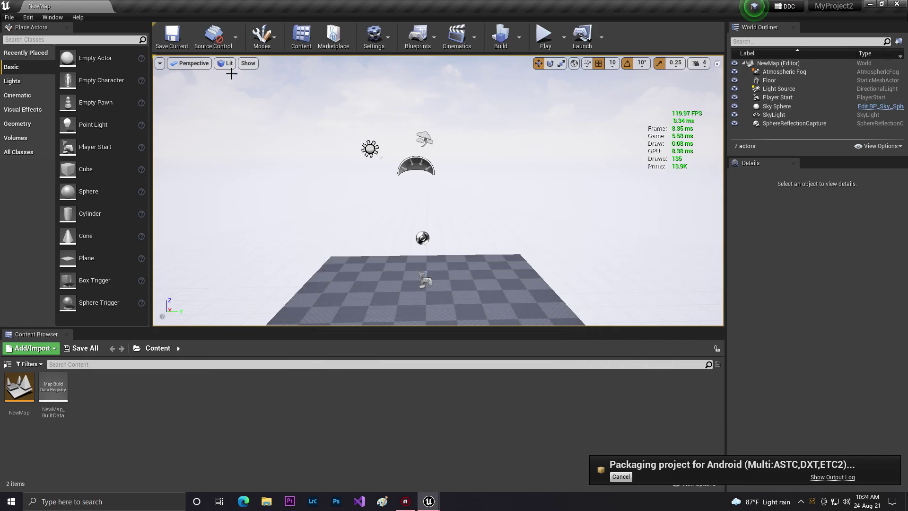
click(227, 64)
click(251, 91)
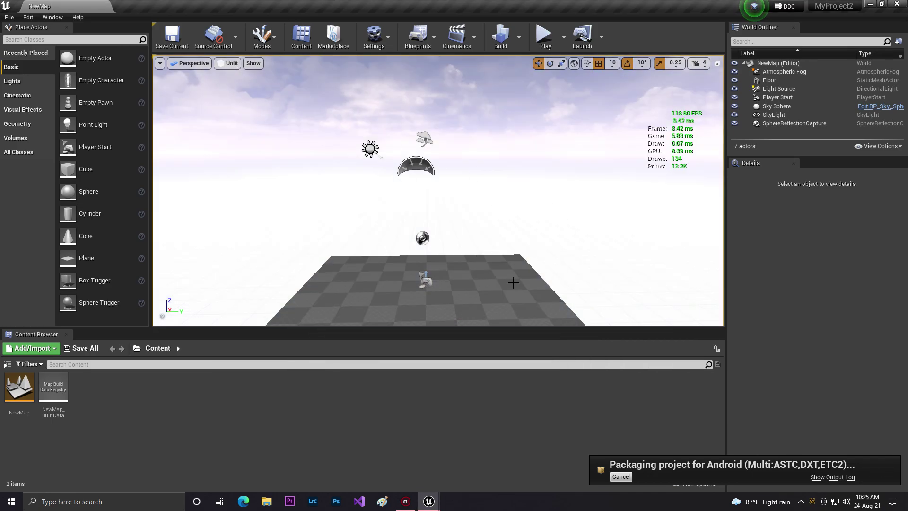
right_drag(449, 207, 429, 207)
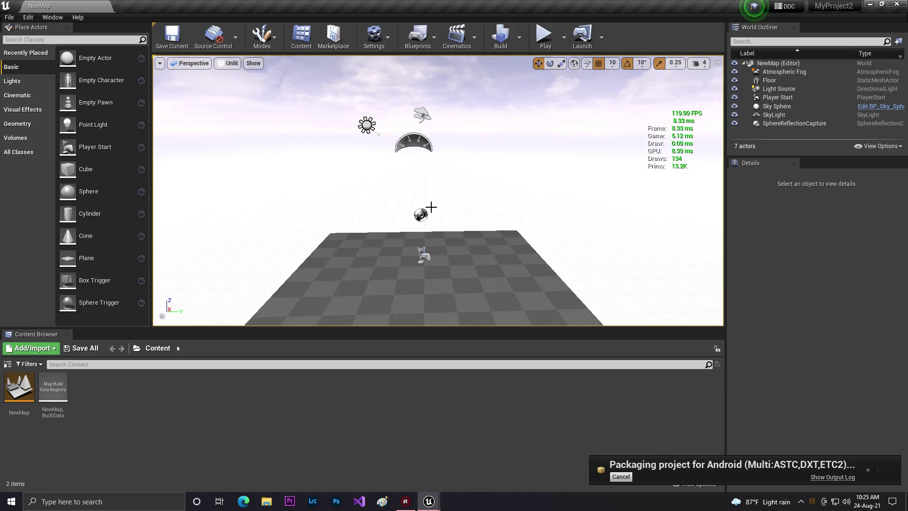
Reopen the packaging output log full screen and capture a viewport screenshot with F9.
click(832, 477)
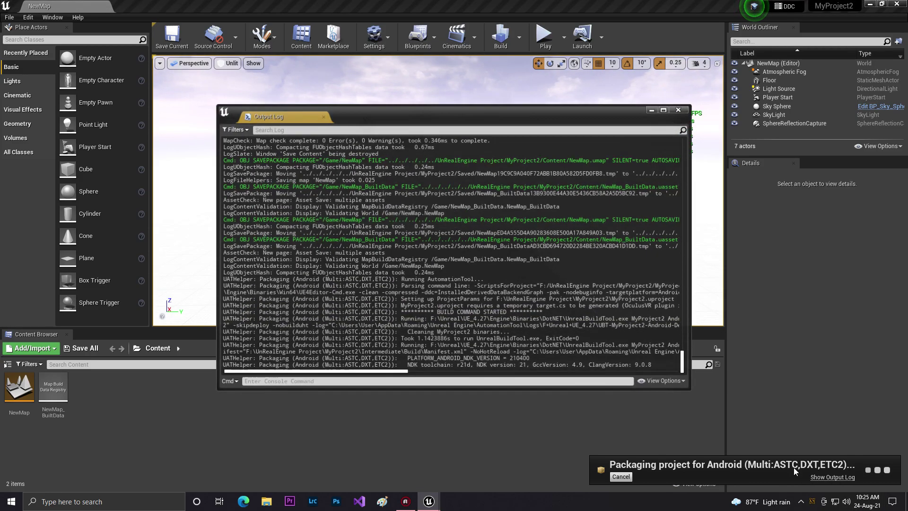
click(664, 108)
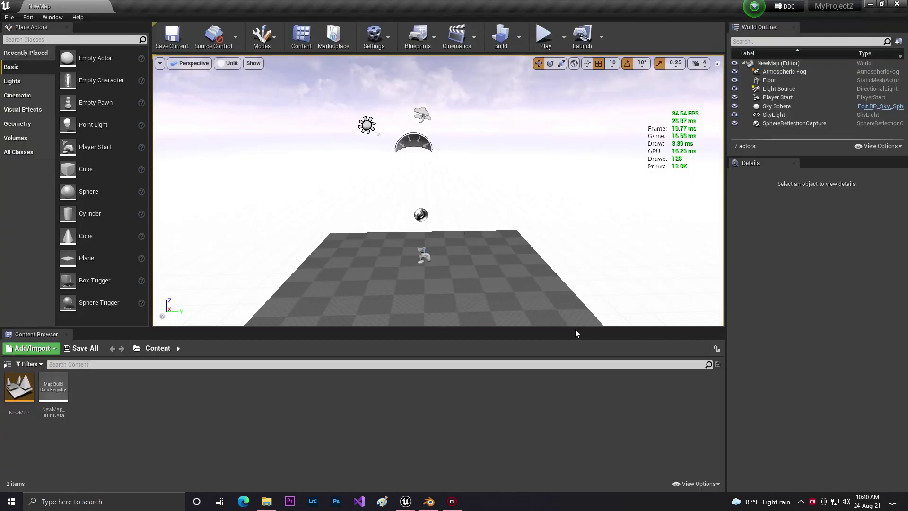
key(F9)
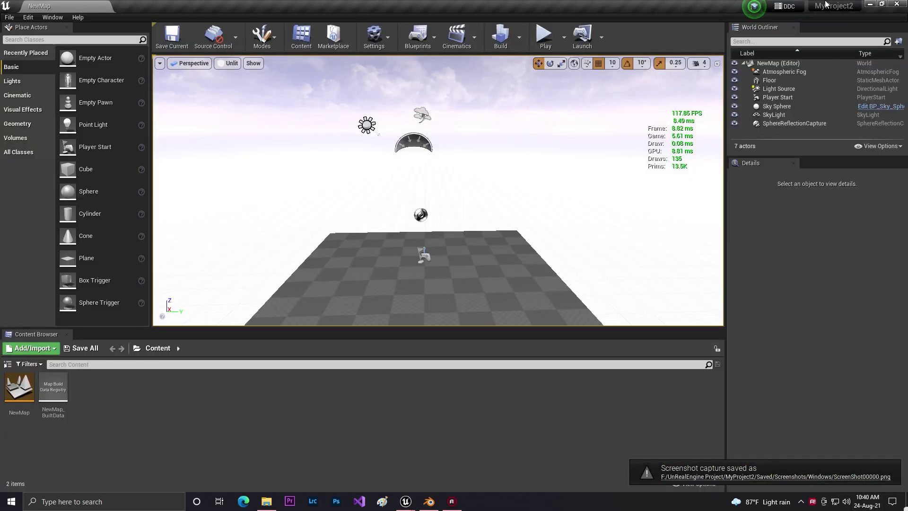
In File Explorer, open the MyProject2-armv7 APK's properties in Videos\Android_Multi and highlight its 121 MB size.
click(869, 4)
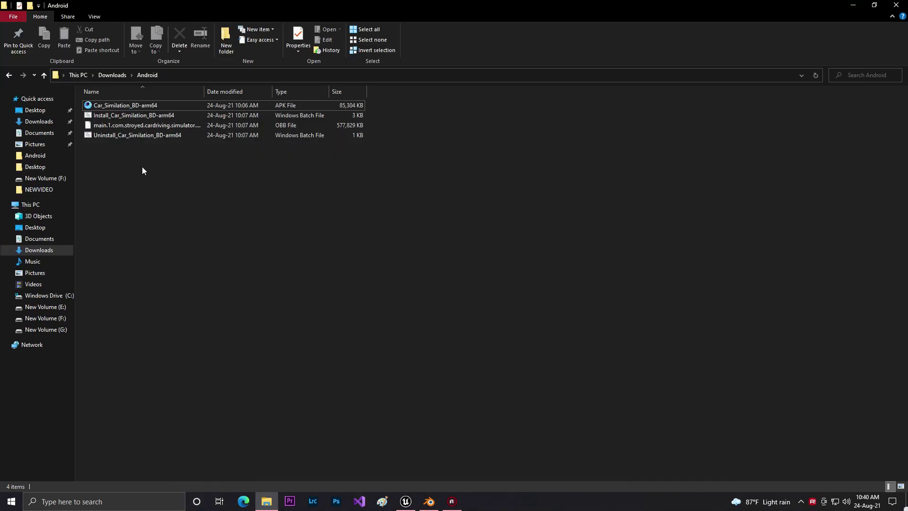
click(46, 284)
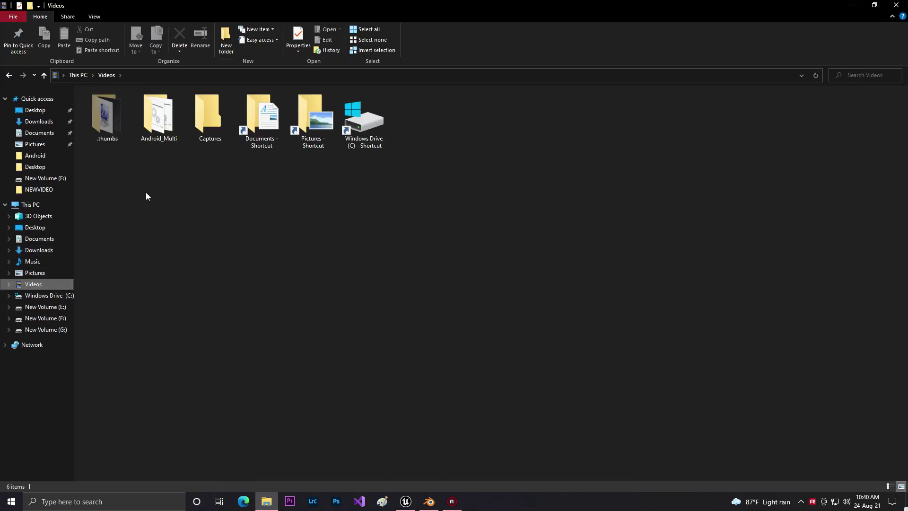
double_click(159, 118)
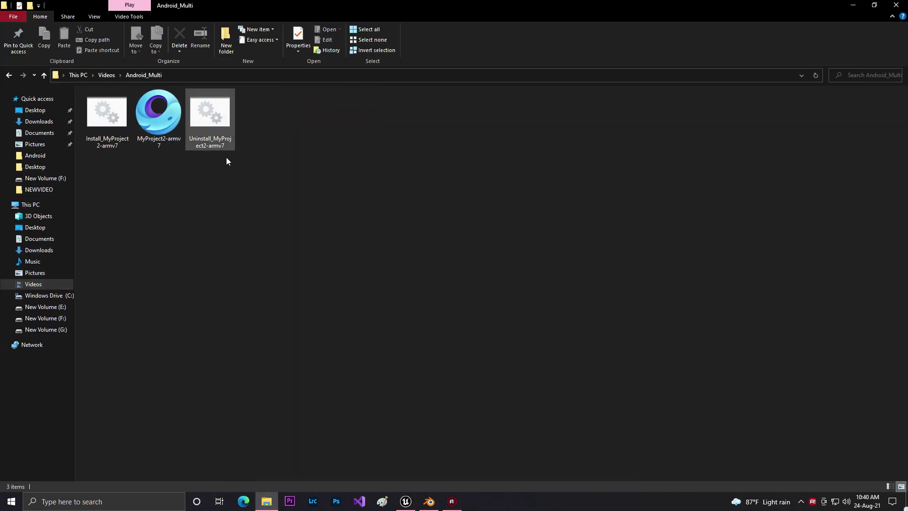
right_click(166, 134)
click(93, 350)
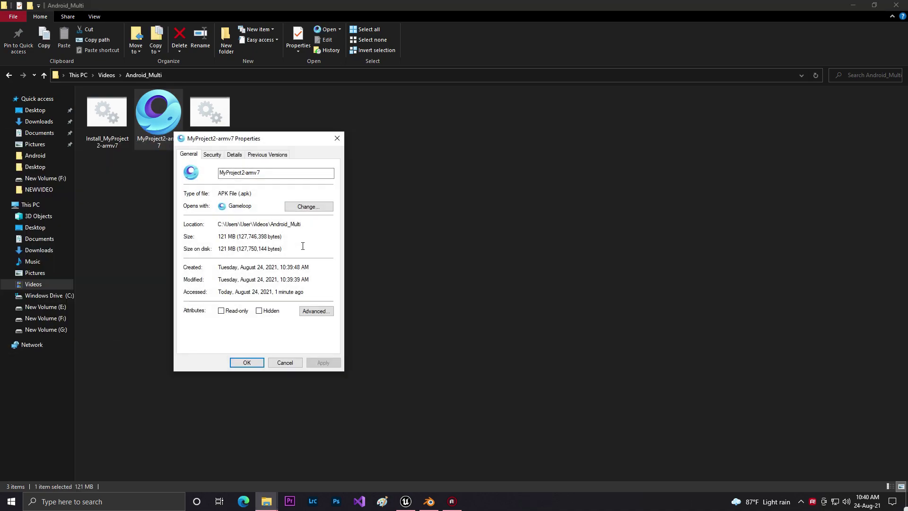
drag(228, 238, 216, 238)
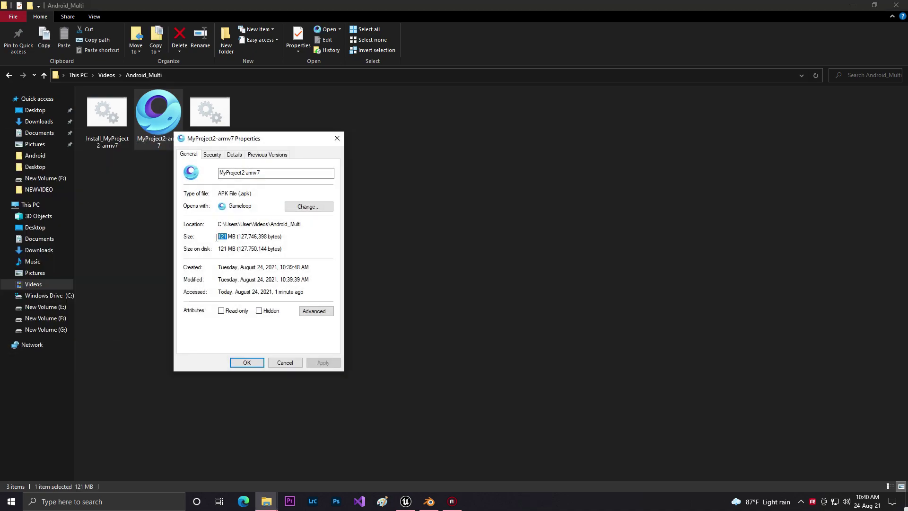